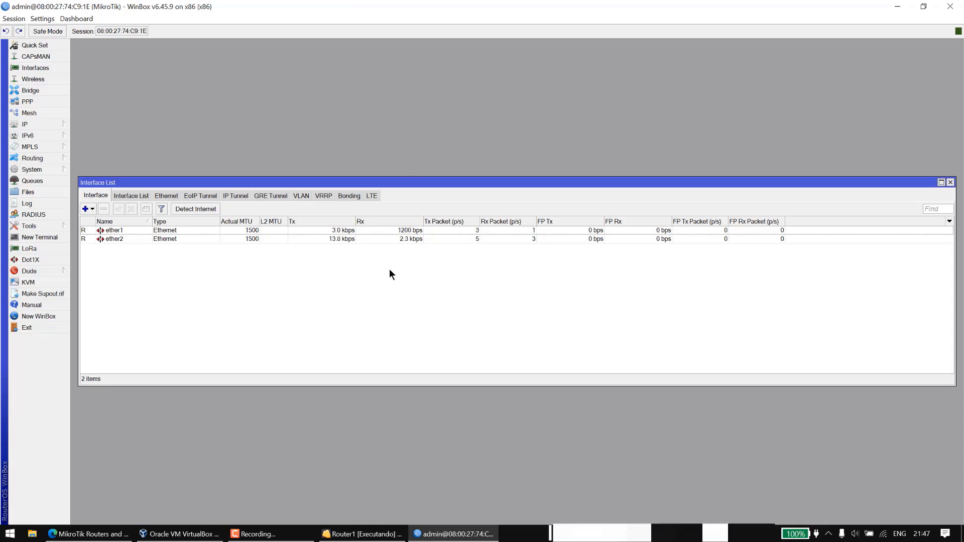
# Add a new DHCP client on interface ether1 under IP > DHCP Client.
pyautogui.click(24, 125)
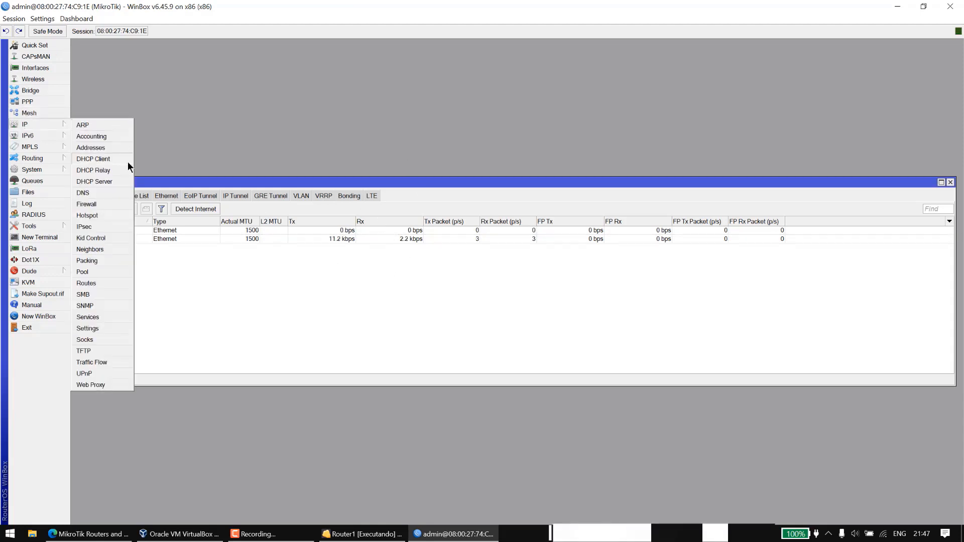
pyautogui.click(119, 162)
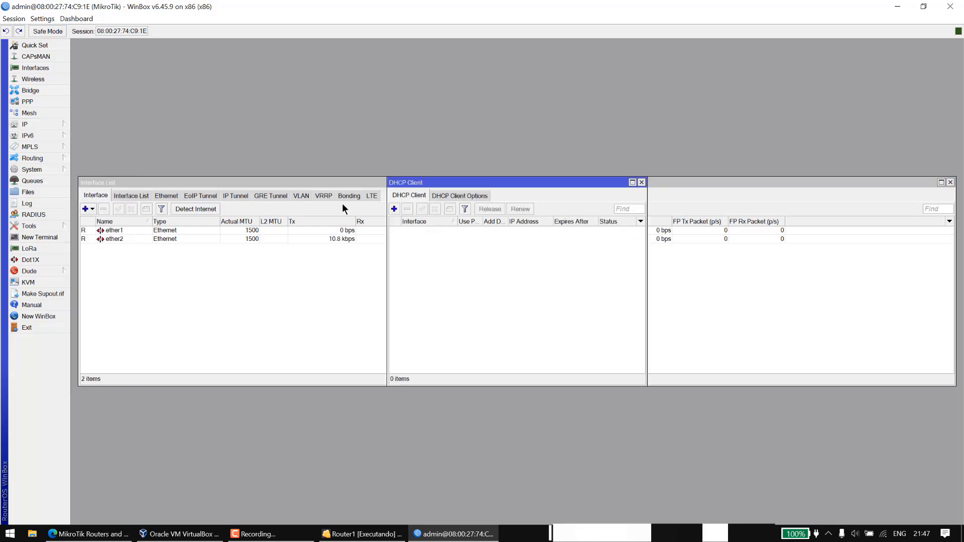
pyautogui.click(394, 210)
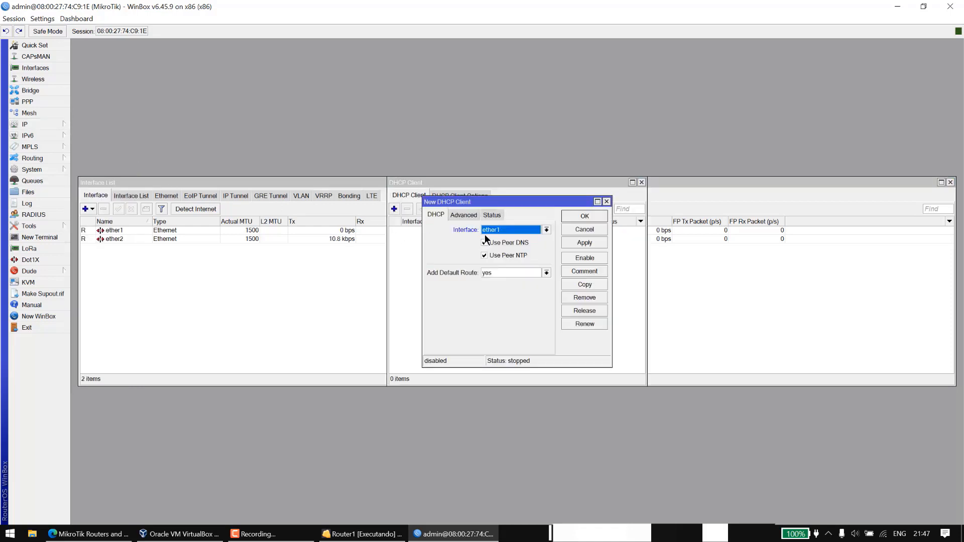
pyautogui.click(579, 244)
pyautogui.click(493, 216)
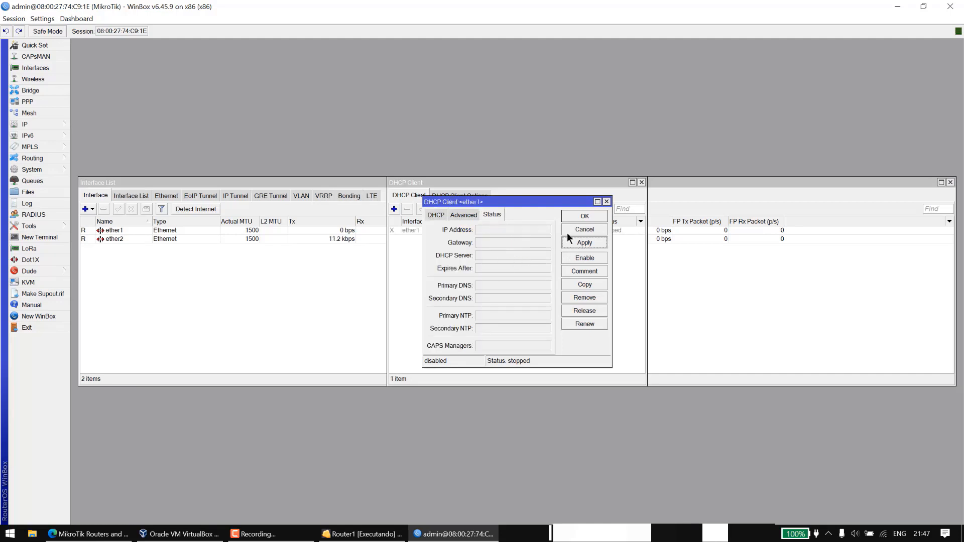
pyautogui.click(574, 213)
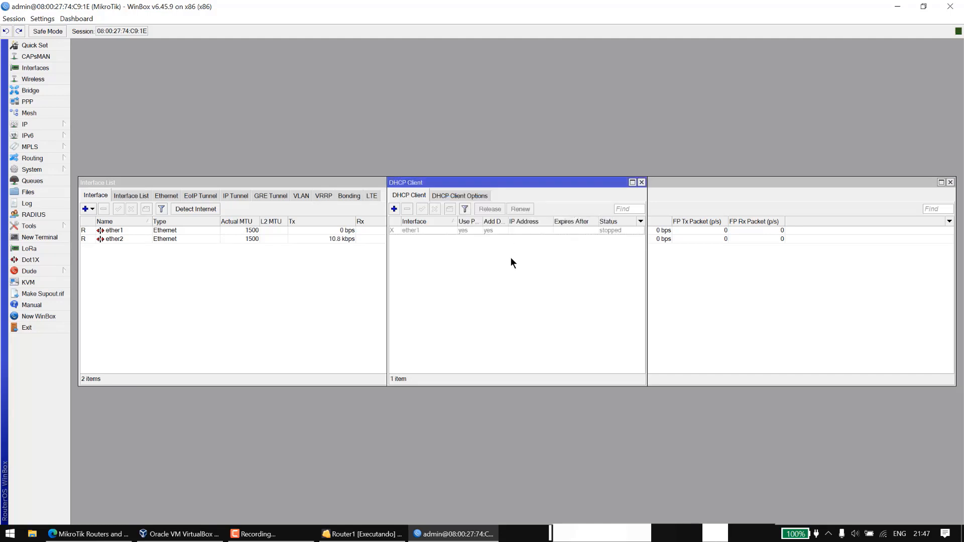
# Enable the ether1 DHCP client and confirm it is bound to 192.168.0.111.
pyautogui.click(560, 234)
pyautogui.click(421, 209)
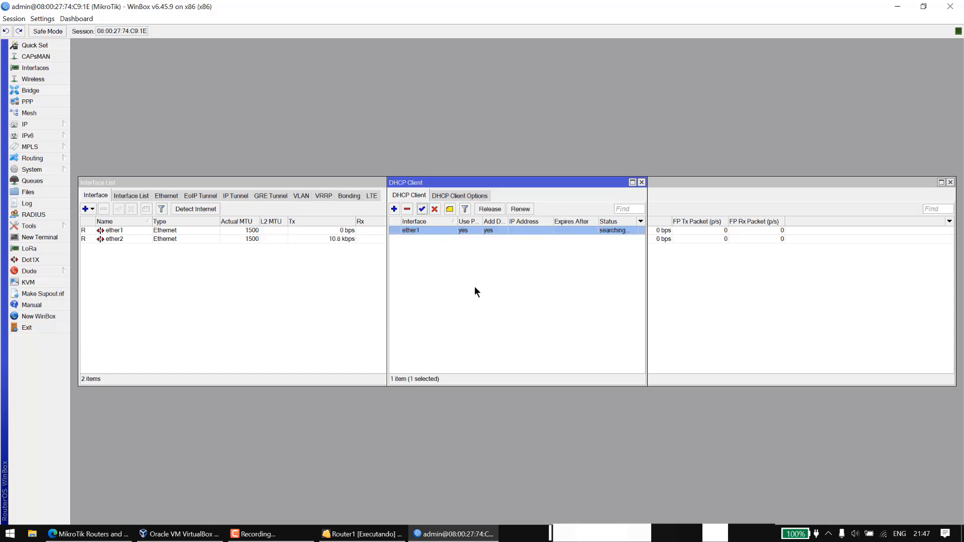
pyautogui.doubleClick(465, 233)
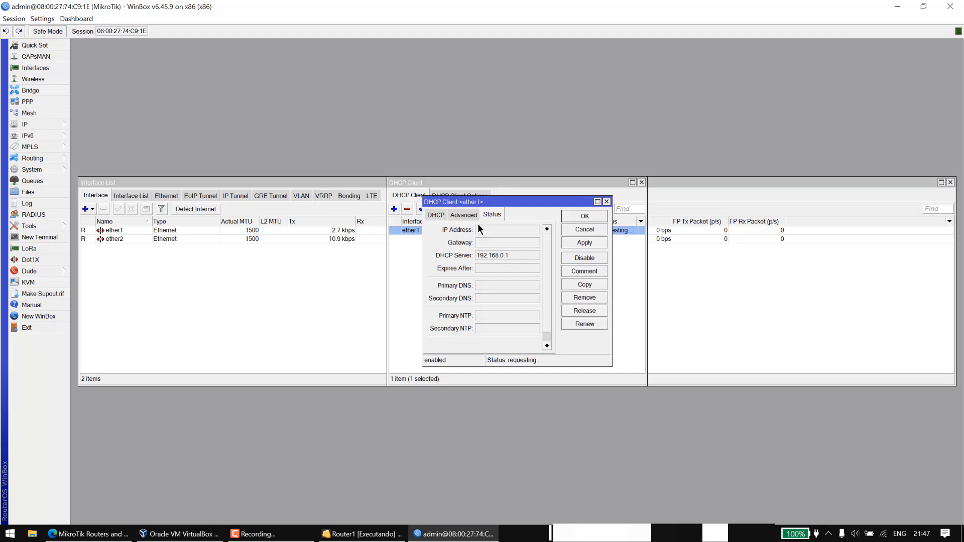
pyautogui.click(583, 219)
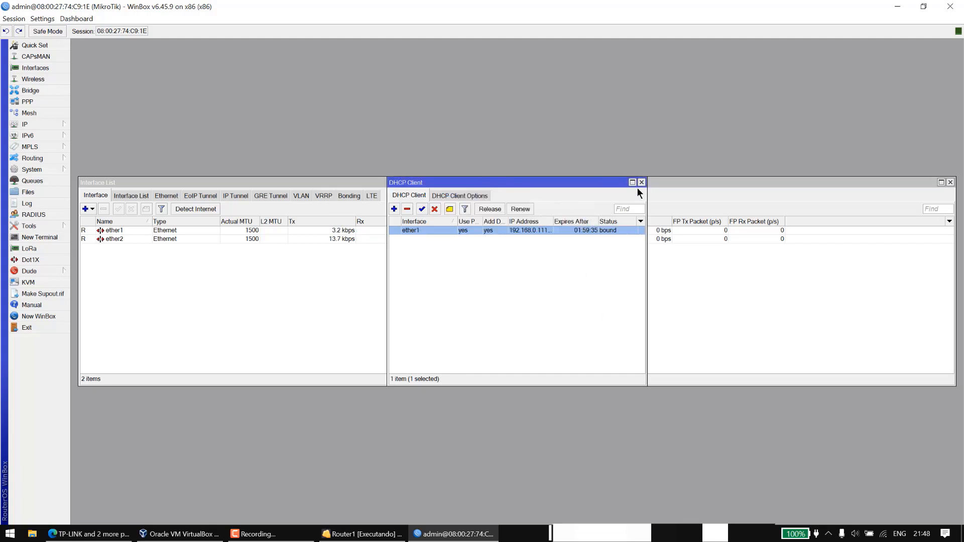
pyautogui.click(641, 183)
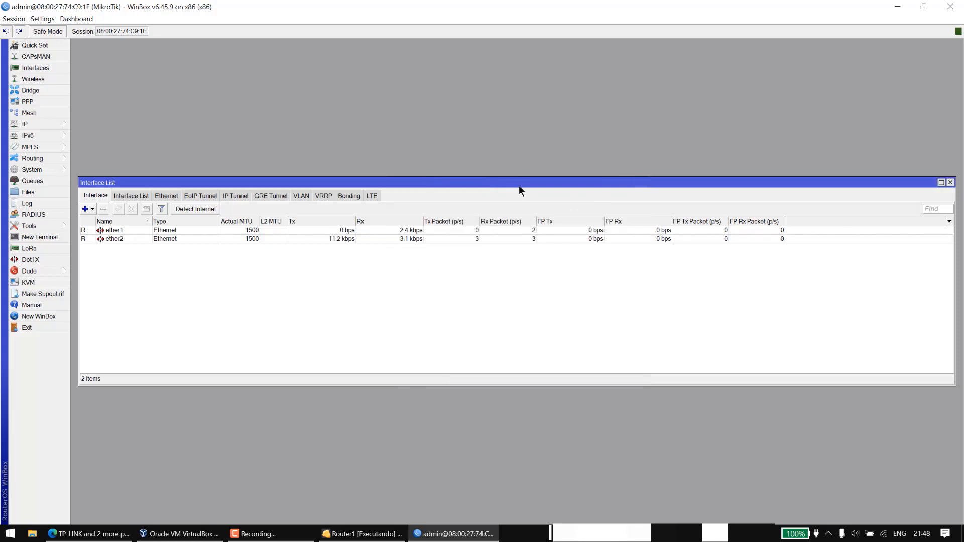
# Maximize the interface list and rename ether1 to WAN.
pyautogui.moveTo(519, 184); pyautogui.dragTo(525, 95)
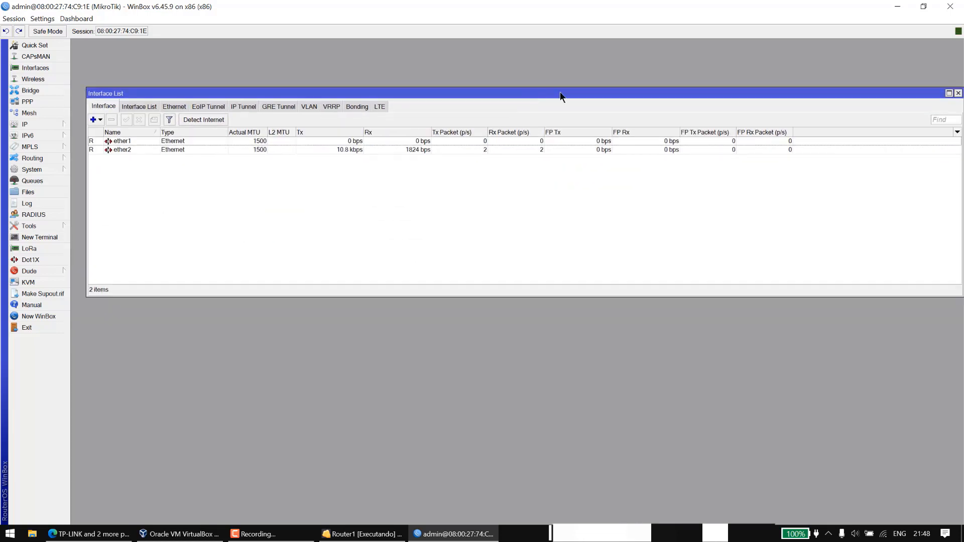
pyautogui.doubleClick(476, 98)
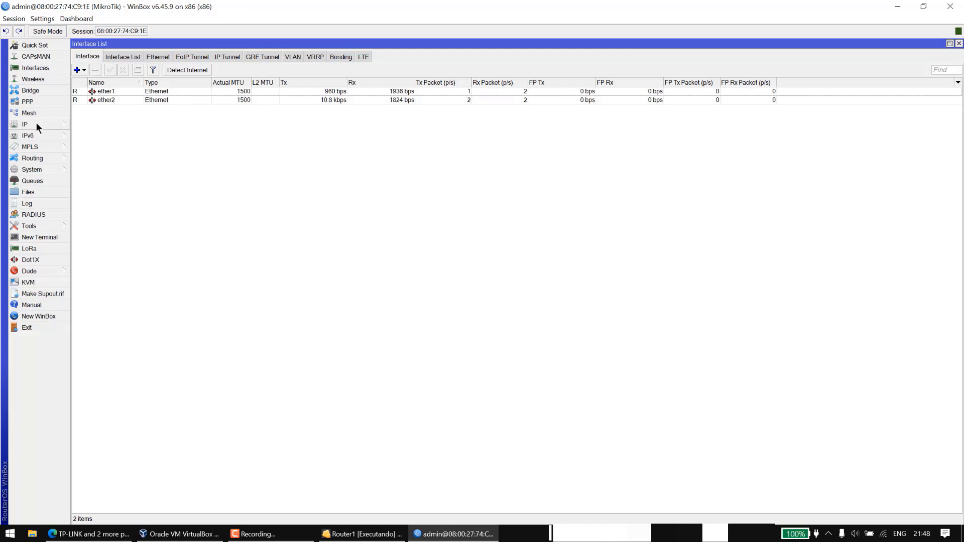
pyautogui.click(211, 93)
pyautogui.doubleClick(210, 91)
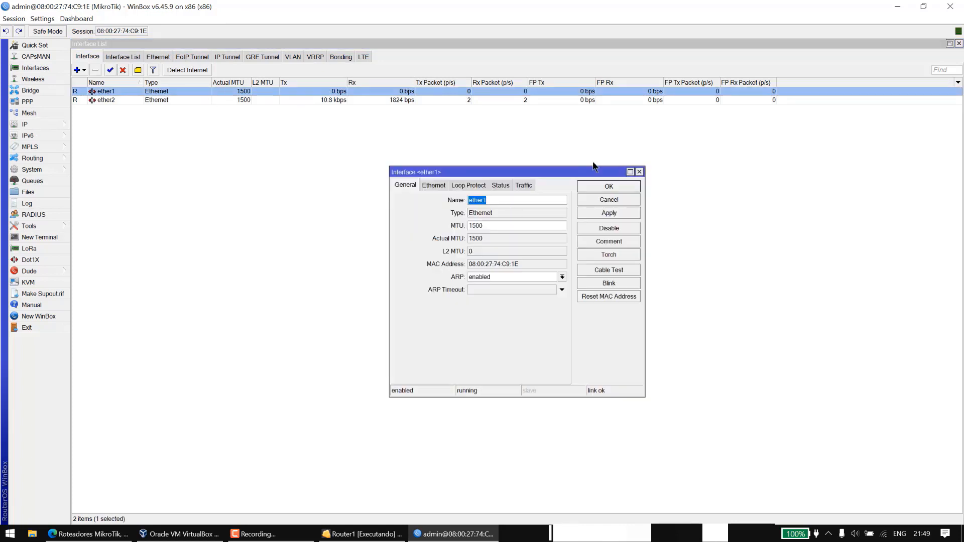
pyautogui.click(525, 200)
pyautogui.press('BackSpace')
pyautogui.press('BackSpace')
pyautogui.press('BackSpace')
pyautogui.press('BackSpace')
pyautogui.press('BackSpace')
pyautogui.press('BackSpace')
pyautogui.write('WAN')
pyautogui.click(606, 213)
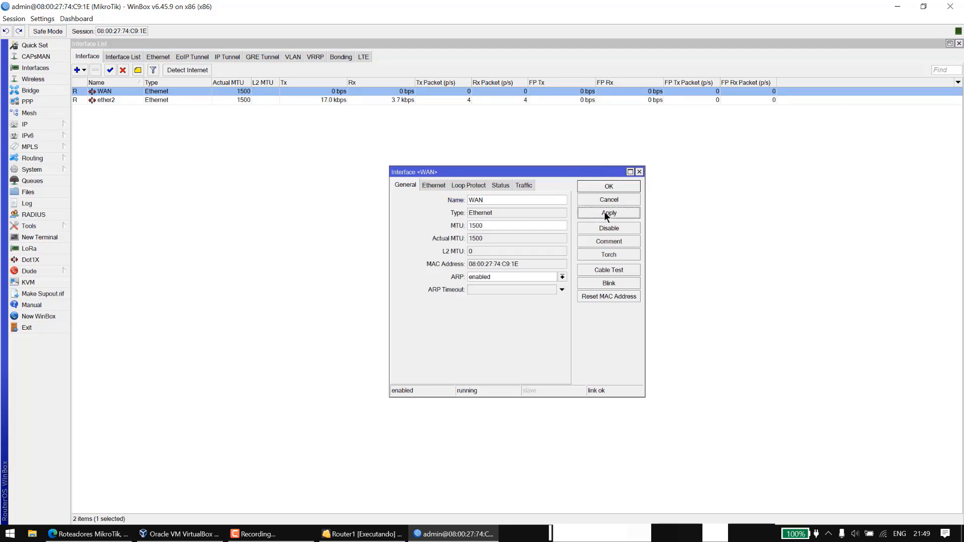
pyautogui.click(606, 186)
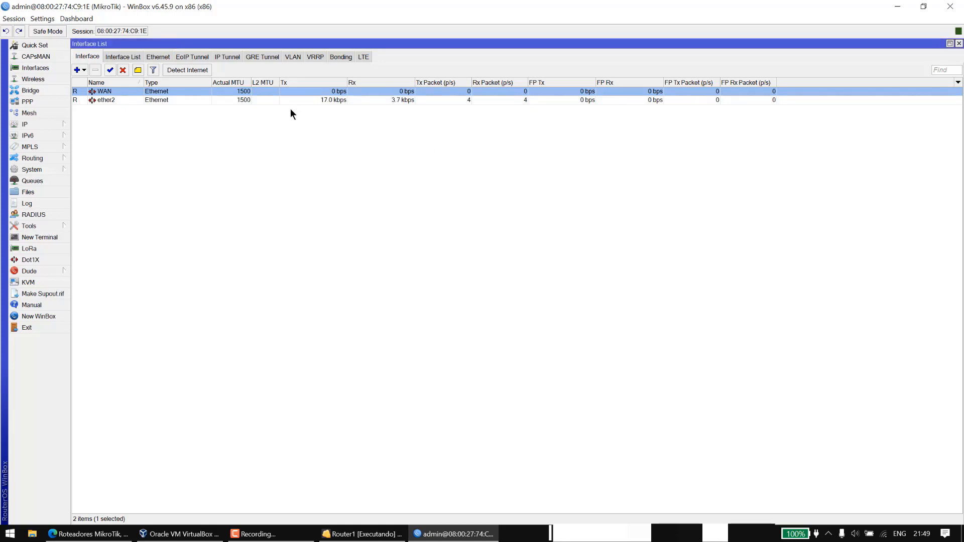
# Rename interface ether2 to HOTSPOT.
pyautogui.click(279, 98)
pyautogui.rightClick(279, 98)
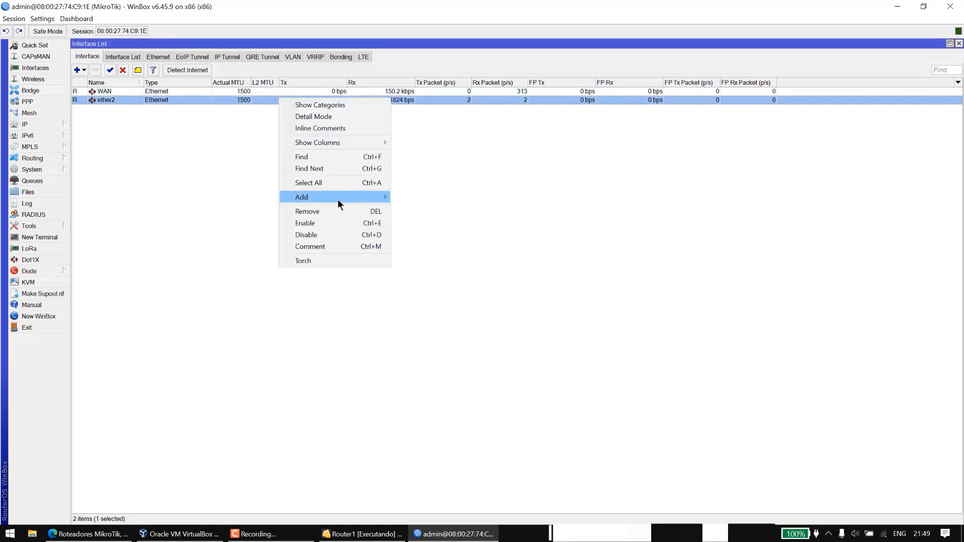
pyautogui.doubleClick(191, 100)
pyautogui.write('H')
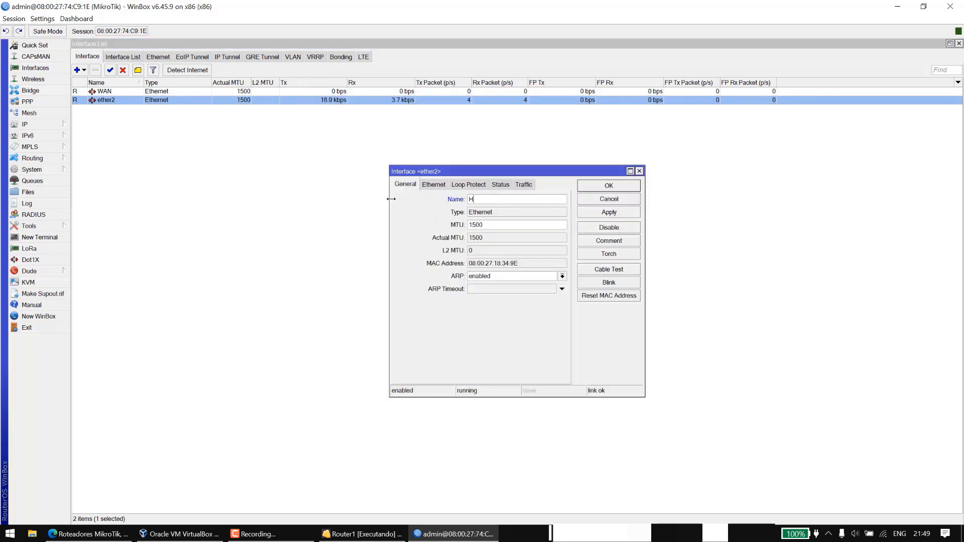
pyautogui.write('ots')
pyautogui.press('BackSpace')
pyautogui.press('BackSpace')
pyautogui.press('BackSpace')
pyautogui.press('BackSpace')
pyautogui.press('capslock')
pyautogui.write('HOTSPOT')
pyautogui.click(607, 186)
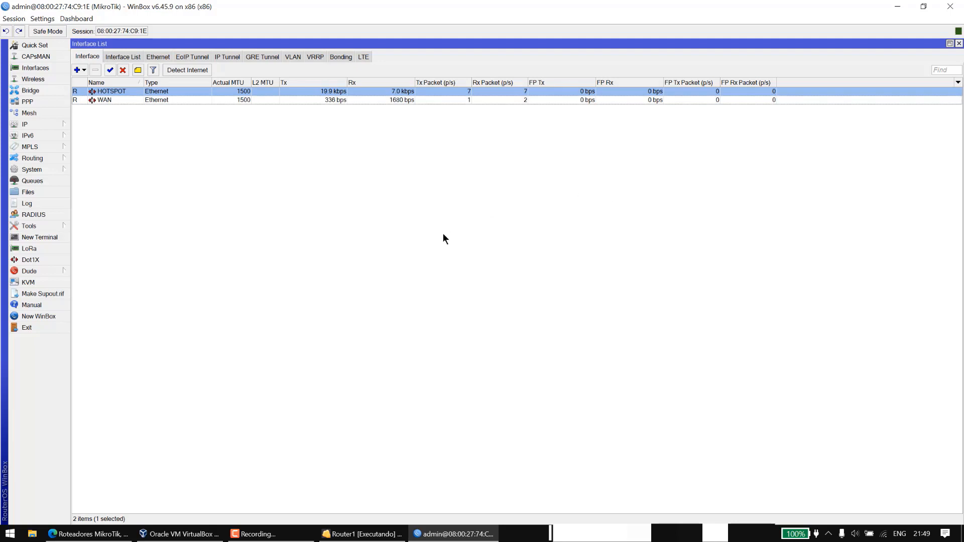
pyautogui.click(191, 101)
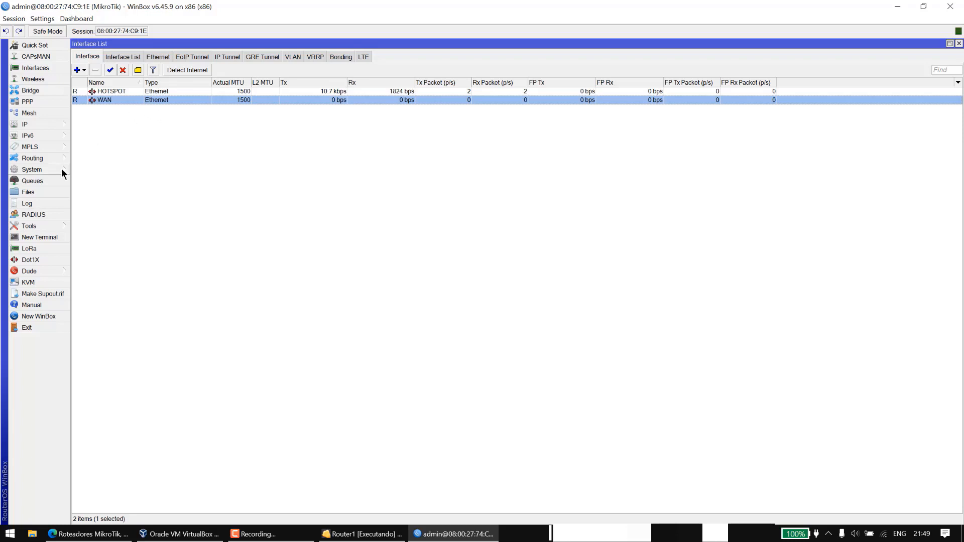
# Open IP > Hotspot, discard a trial server on HOTSPOT, and launch Hotspot Setup.
pyautogui.click(46, 124)
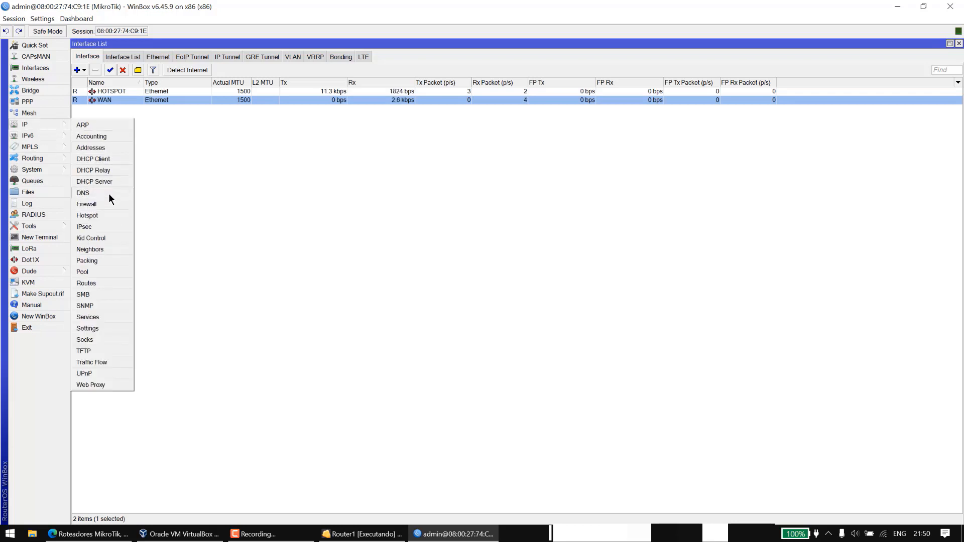
pyautogui.click(104, 215)
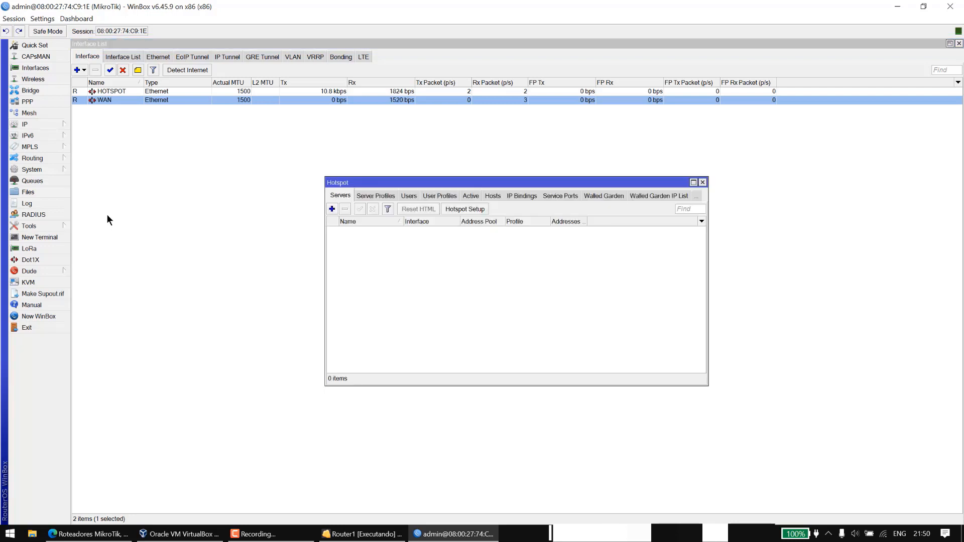
pyautogui.click(332, 208)
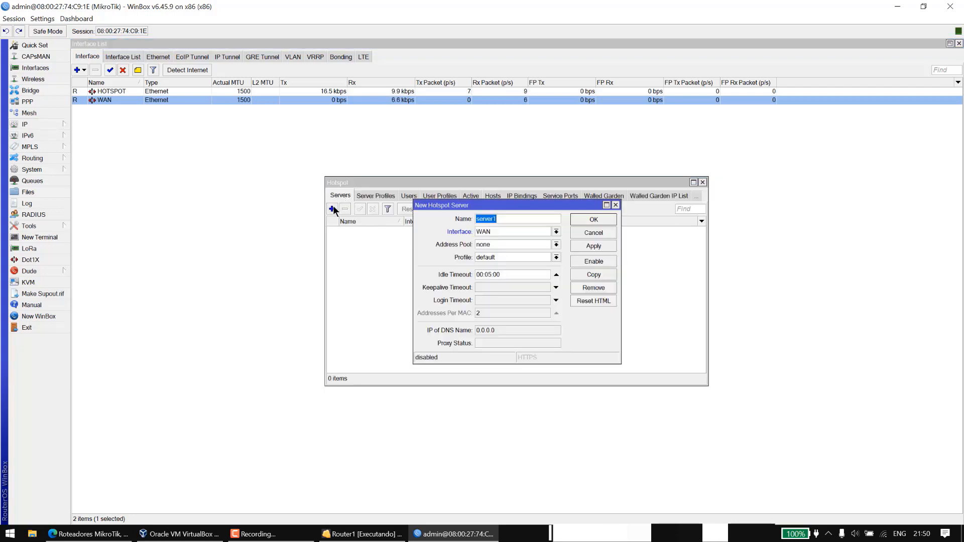
pyautogui.click(505, 230)
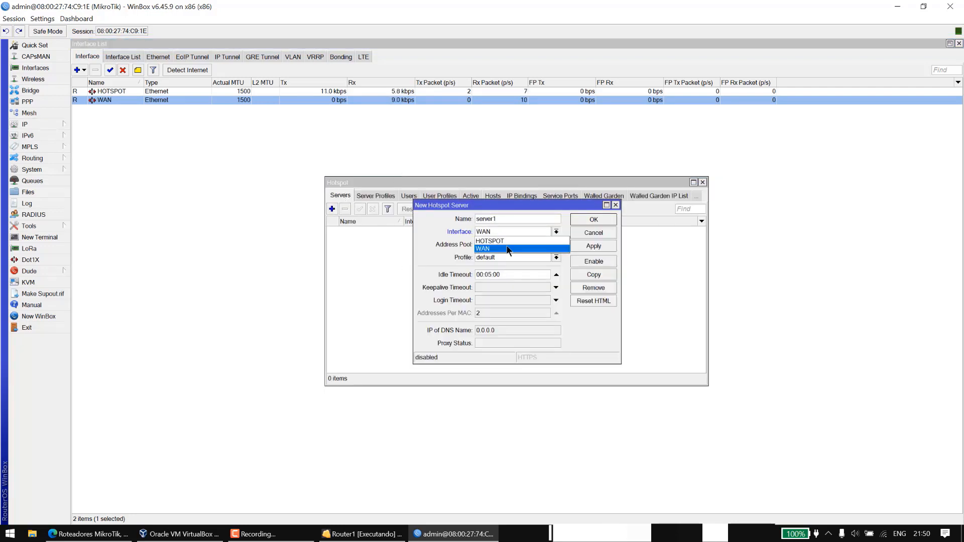
pyautogui.click(506, 240)
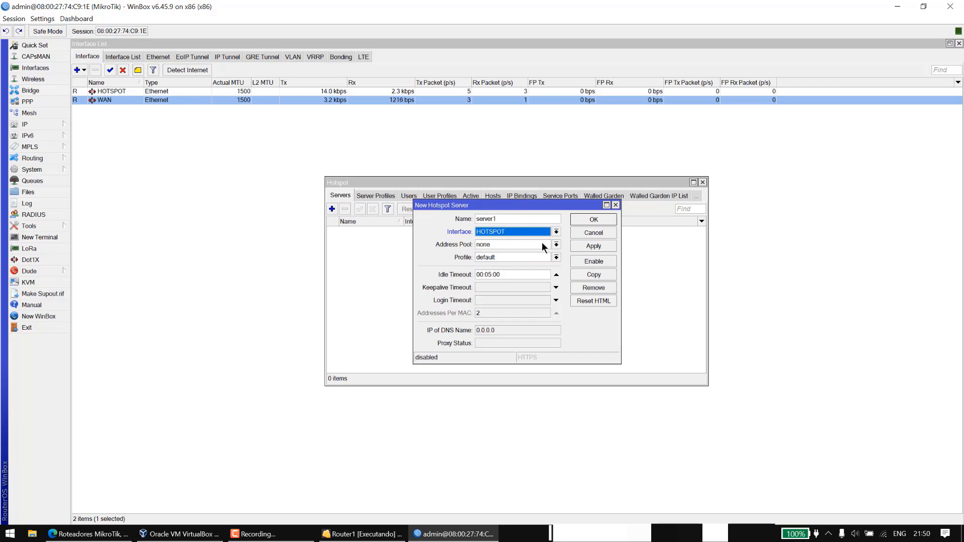
pyautogui.click(599, 230)
pyautogui.click(479, 208)
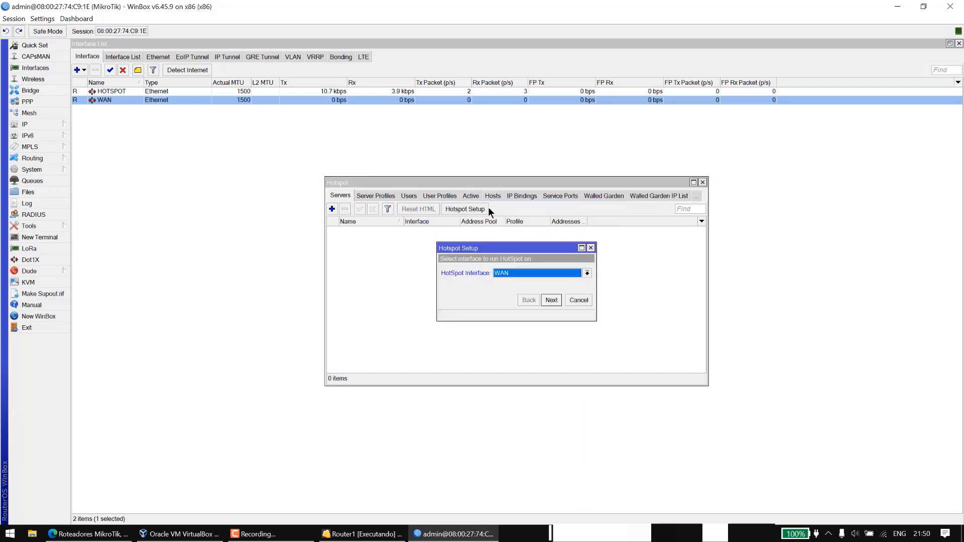
# Run Hotspot Setup on HOTSPOT, accepting the default pool, SMTP 0.0.0.0, DNS settings and admin user.
pyautogui.click(506, 275)
pyautogui.click(512, 282)
pyautogui.click(552, 300)
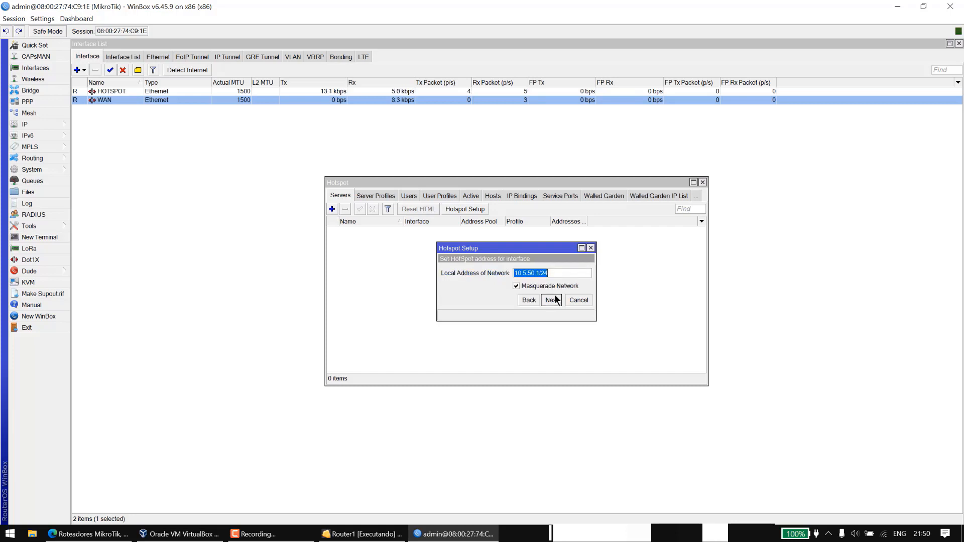
pyautogui.click(552, 300)
pyautogui.click(552, 301)
pyautogui.click(552, 301)
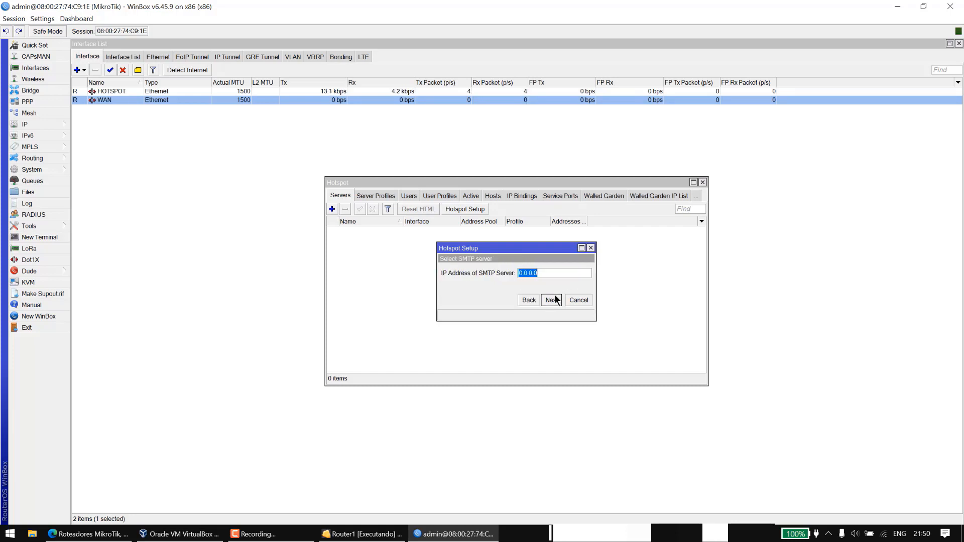
pyautogui.click(552, 300)
pyautogui.click(551, 300)
pyautogui.click(552, 300)
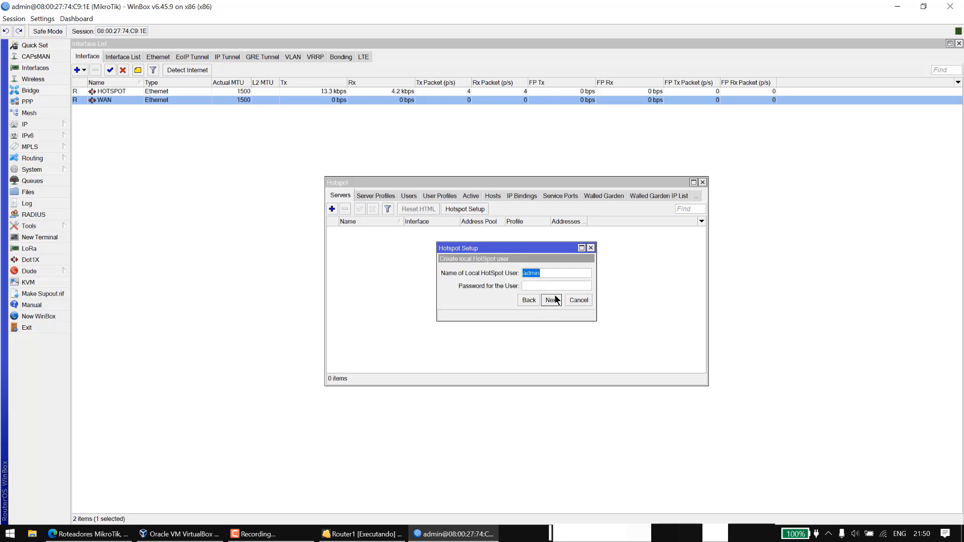
pyautogui.click(555, 300)
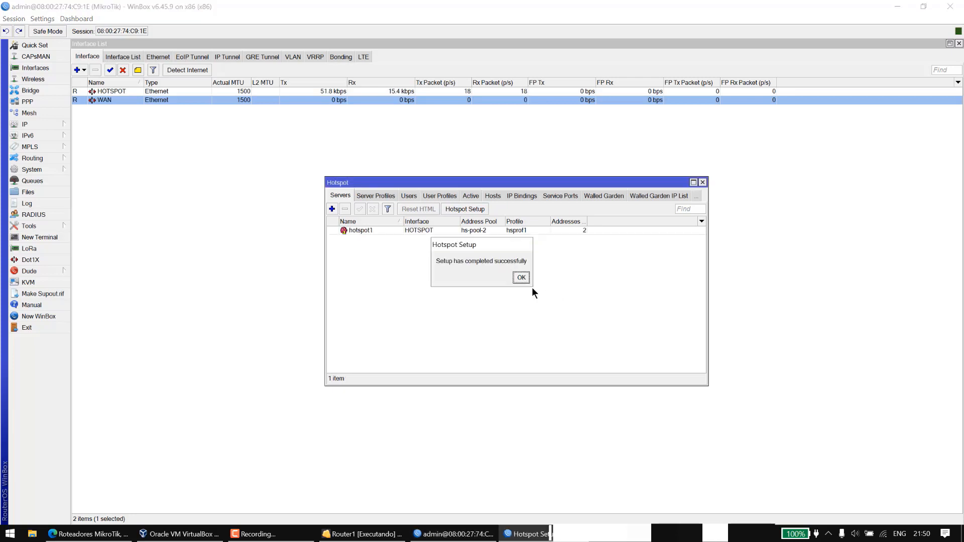
pyautogui.click(523, 277)
# Check hotspot1 and its server profiles, then move and widen the Hotspot window.
pyautogui.click(440, 231)
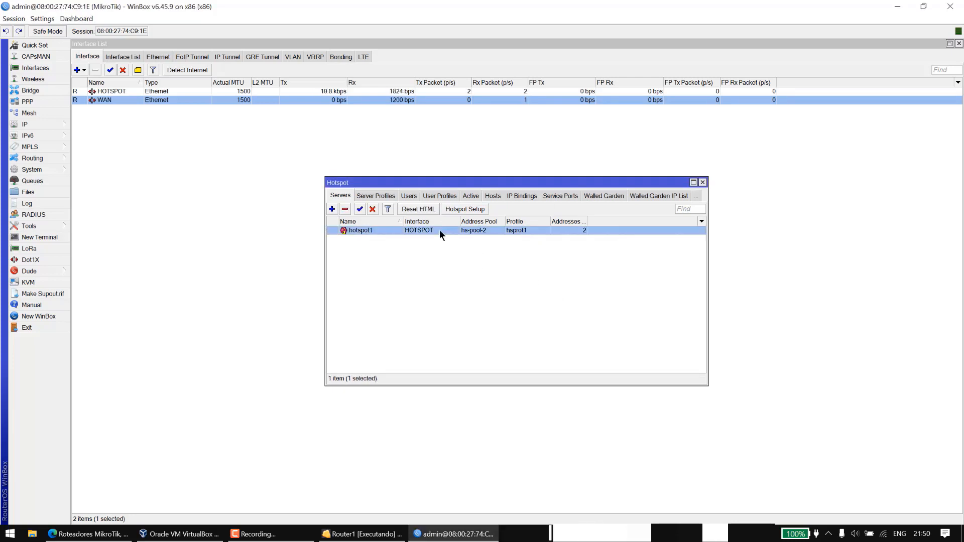
pyautogui.click(380, 196)
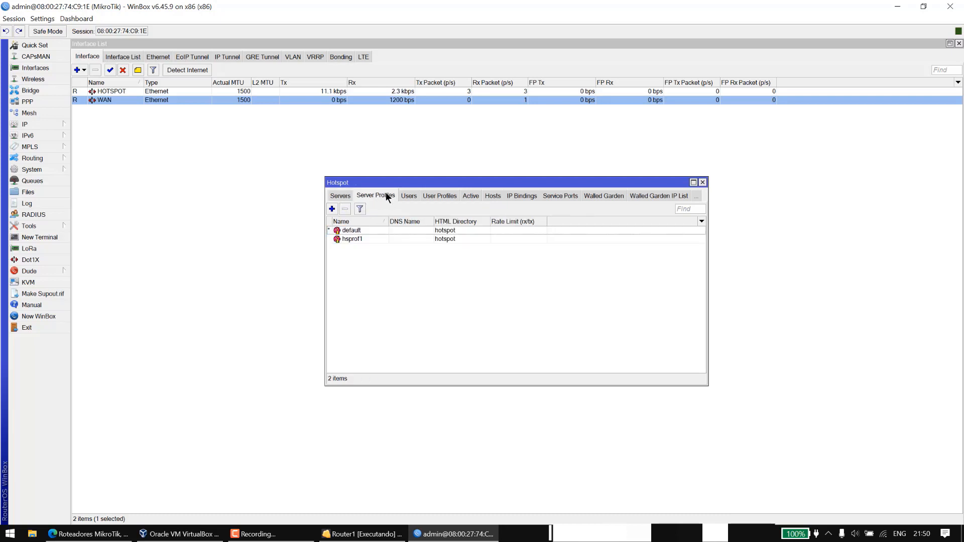
pyautogui.click(339, 196)
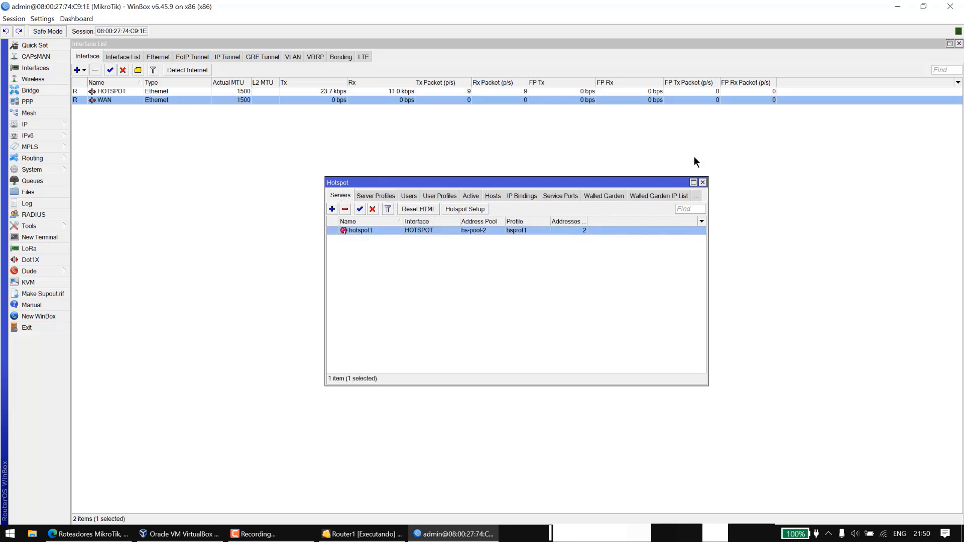
pyautogui.moveTo(610, 174); pyautogui.dragTo(452, 113)
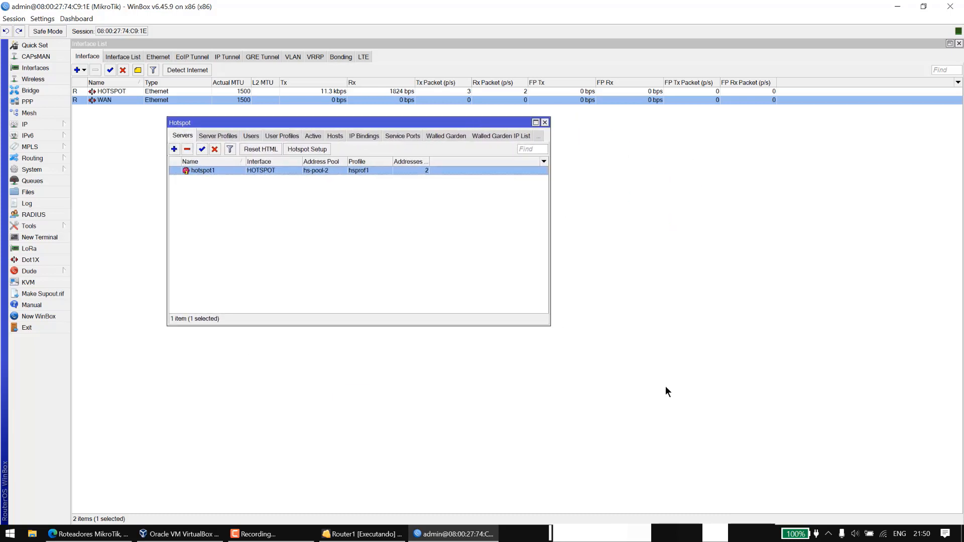
pyautogui.moveTo(551, 325); pyautogui.dragTo(817, 369)
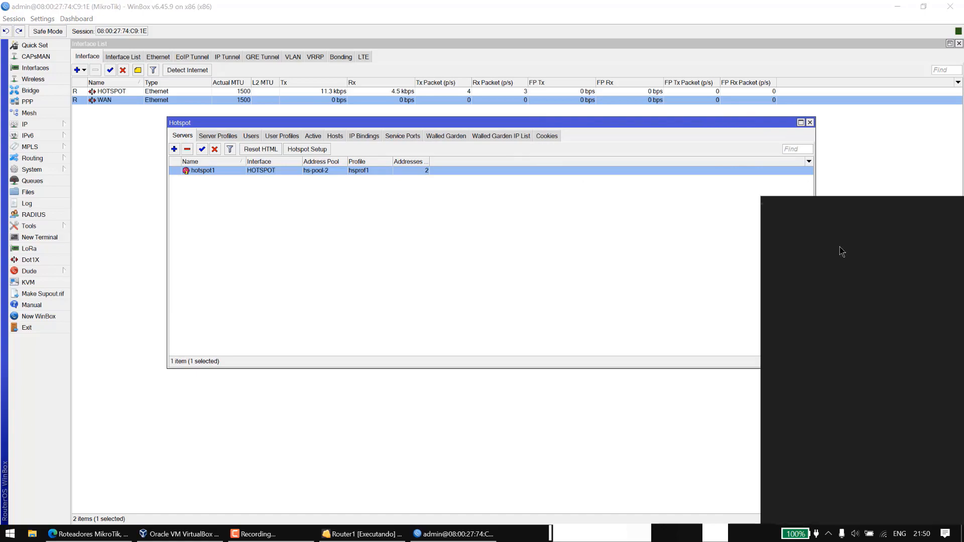
pyautogui.click(863, 203)
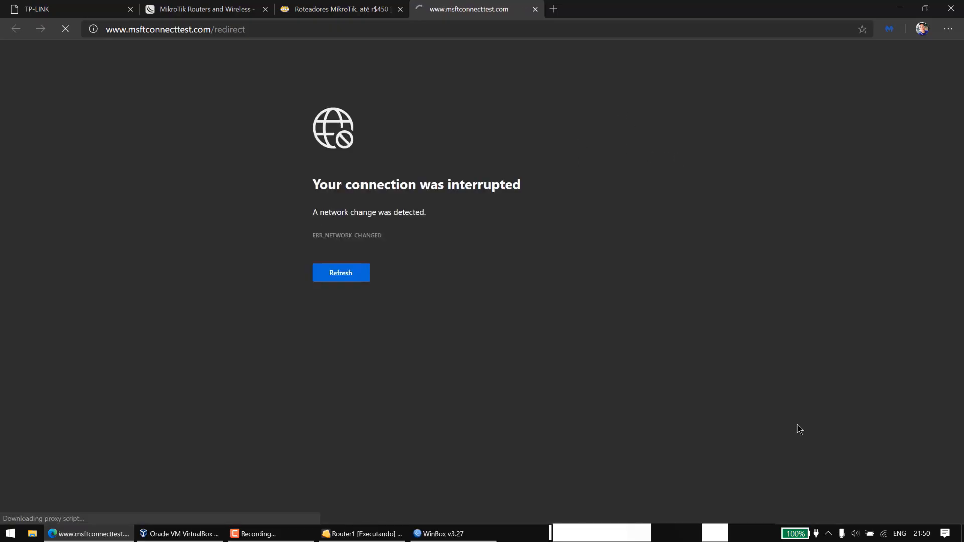
# Use the Wi-Fi flyout to reach the 10.5.50.1 hotspot login page, then return to WinBox.
pyautogui.click(886, 539)
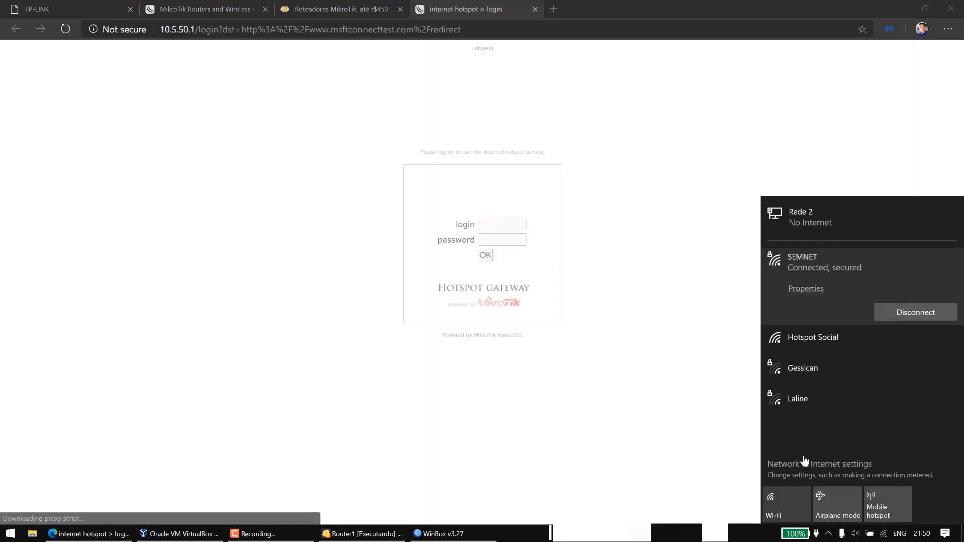
pyautogui.click(640, 328)
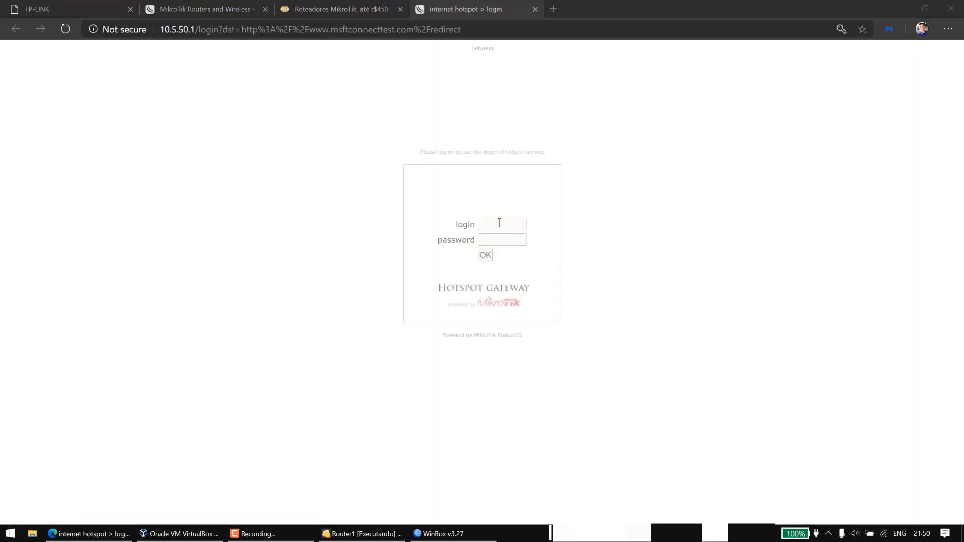
pyautogui.click(439, 534)
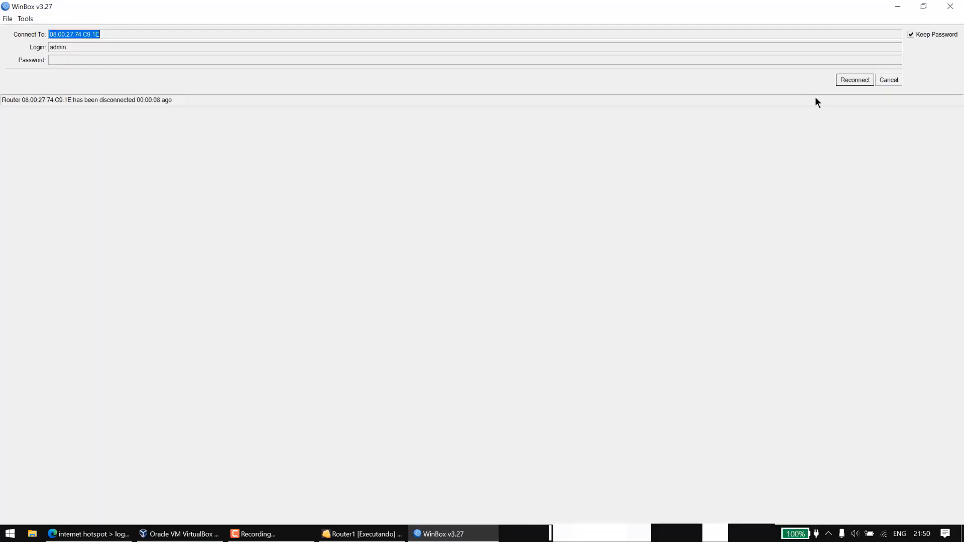
# Reconnect to the router and rename server profile hsprof1 to perfil1-hotspot.
pyautogui.click(852, 84)
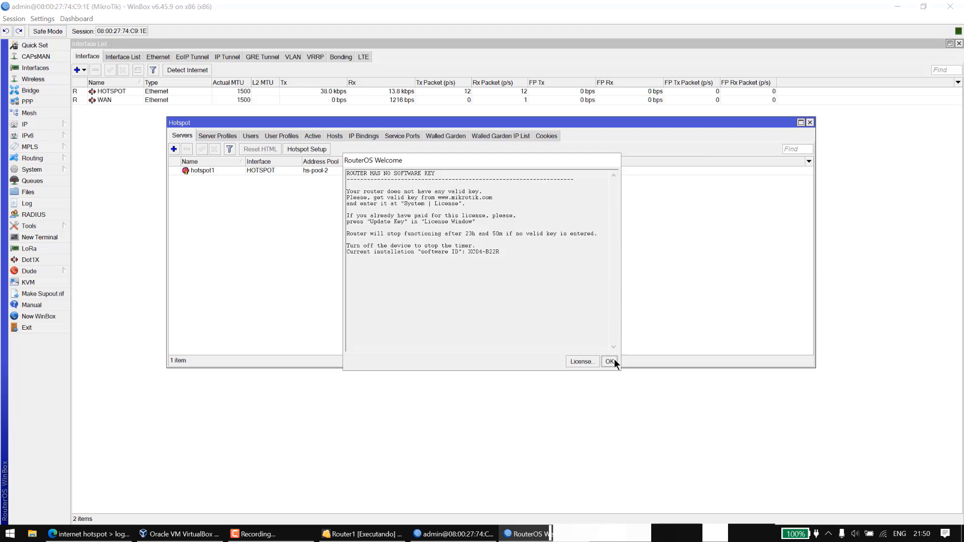
pyautogui.click(609, 361)
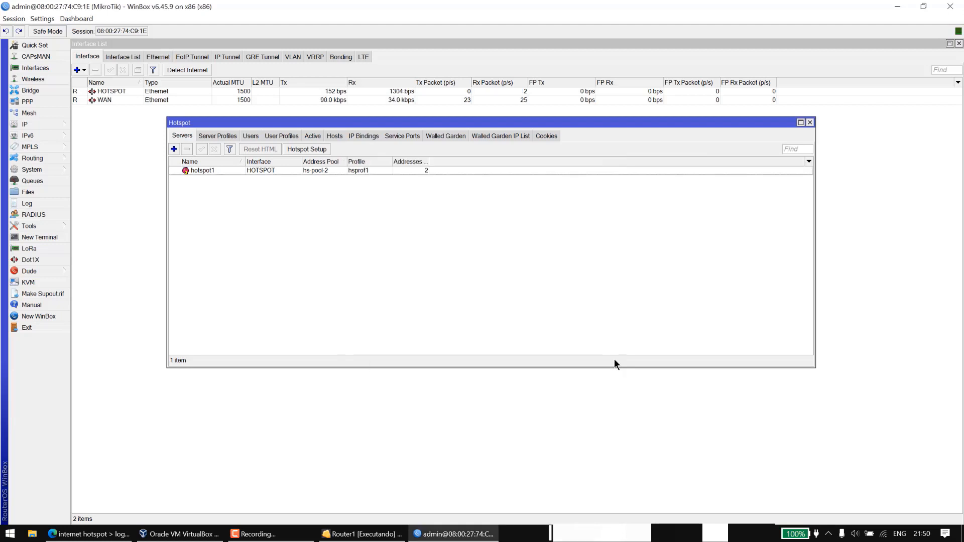
pyautogui.click(217, 135)
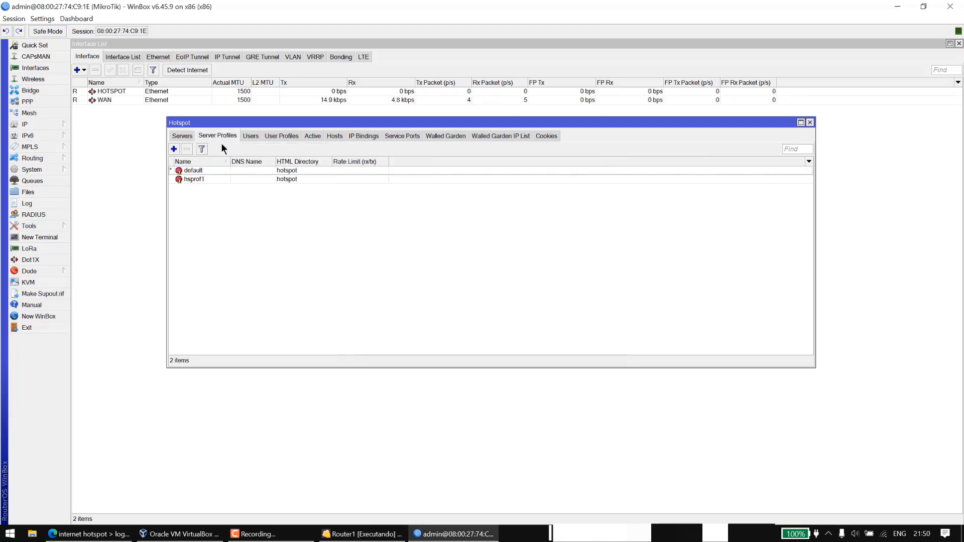
pyautogui.doubleClick(246, 179)
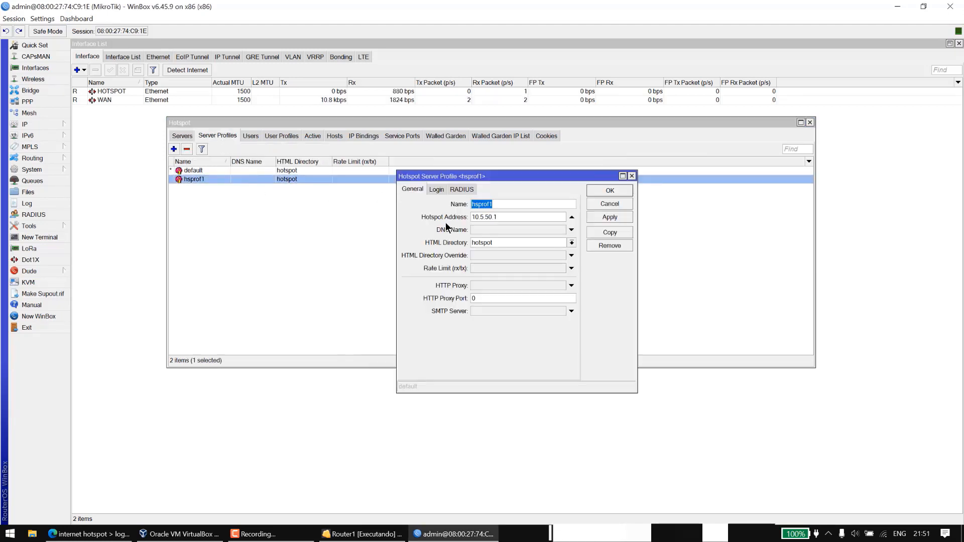
pyautogui.press('BackSpace')
pyautogui.write('perfil1-hotspot')
# Turn off Cookie login so HTTP CHAP is the only method, and save the profile.
pyautogui.click(442, 189)
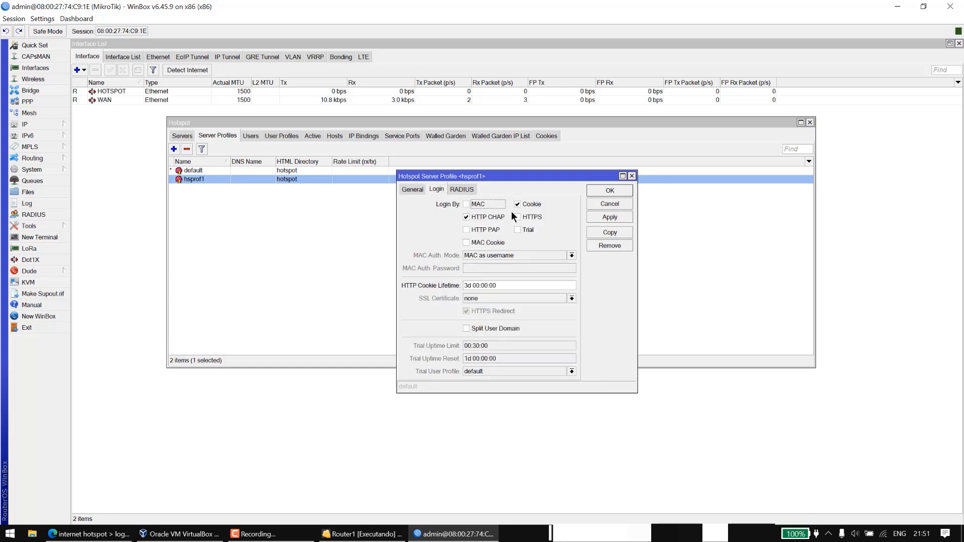
pyautogui.click(532, 204)
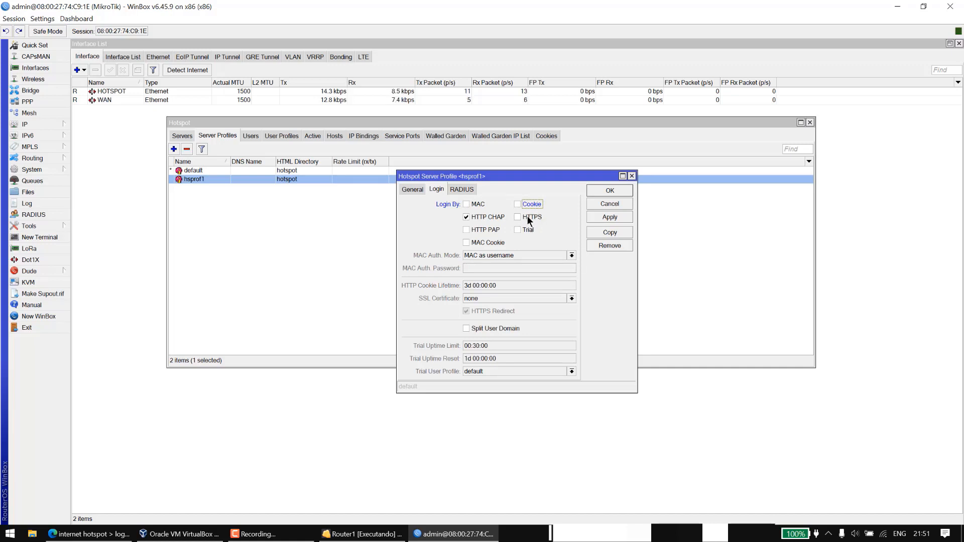
pyautogui.click(528, 219)
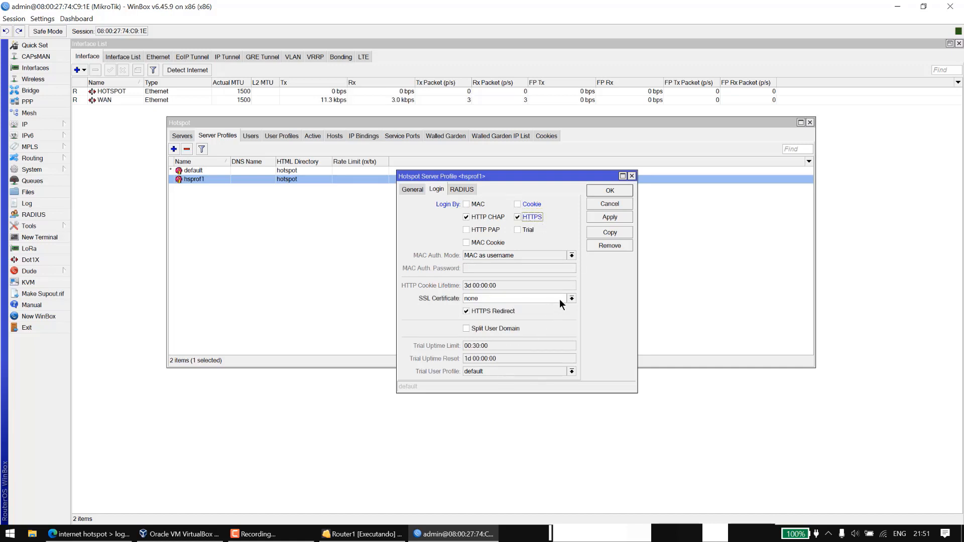
pyautogui.click(561, 300)
pyautogui.click(532, 203)
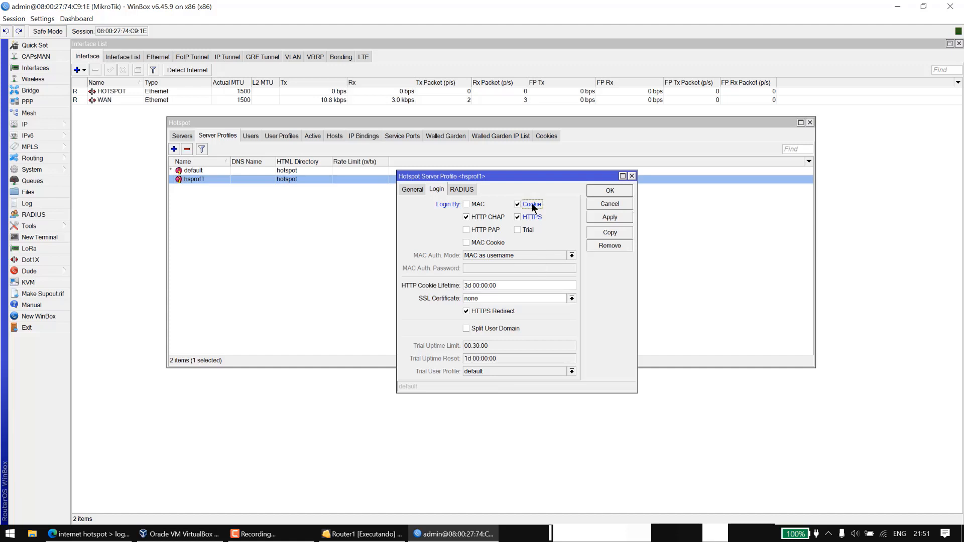
pyautogui.click(531, 204)
pyautogui.click(529, 215)
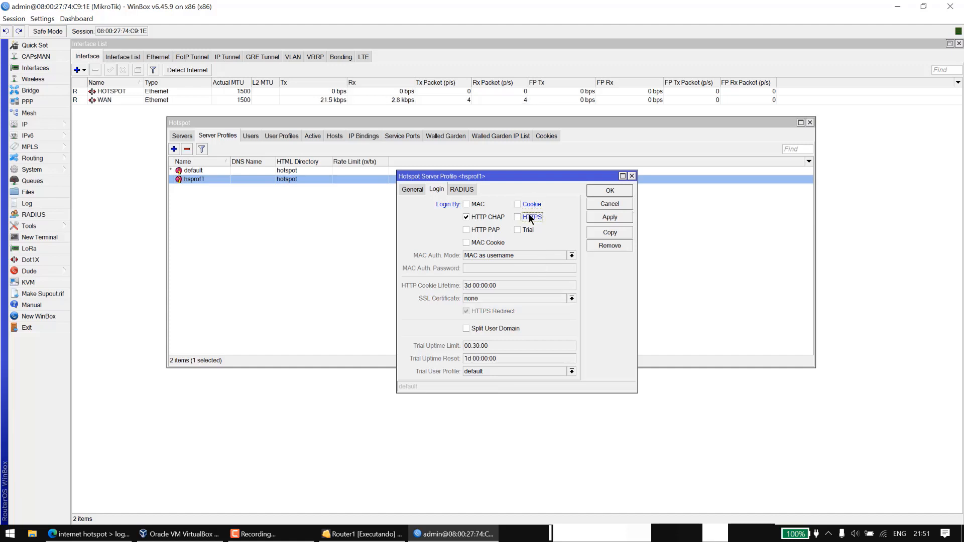
pyautogui.click(594, 219)
pyautogui.click(599, 188)
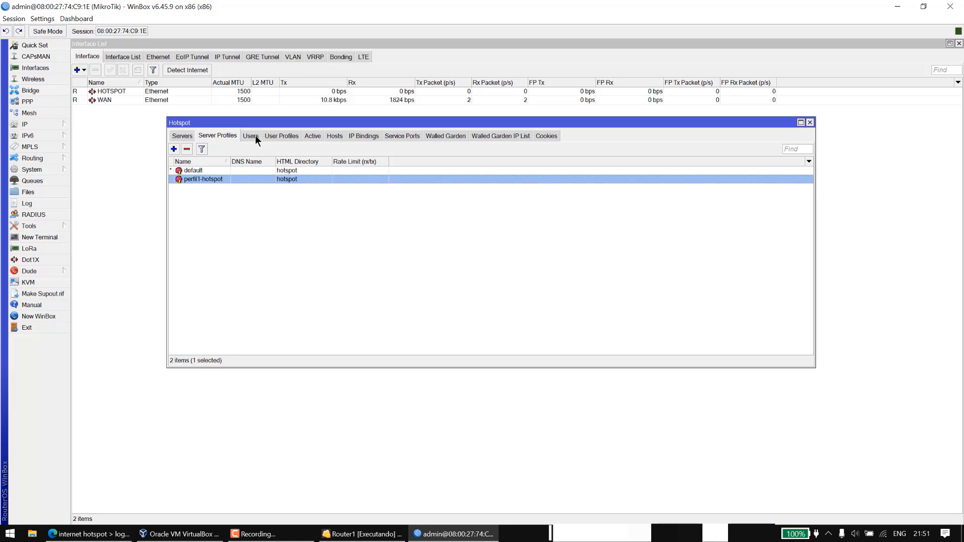
# Start user profile 1mb with address pool hs-pool-2 and a 00:30:00 session timeout.
pyautogui.click(281, 135)
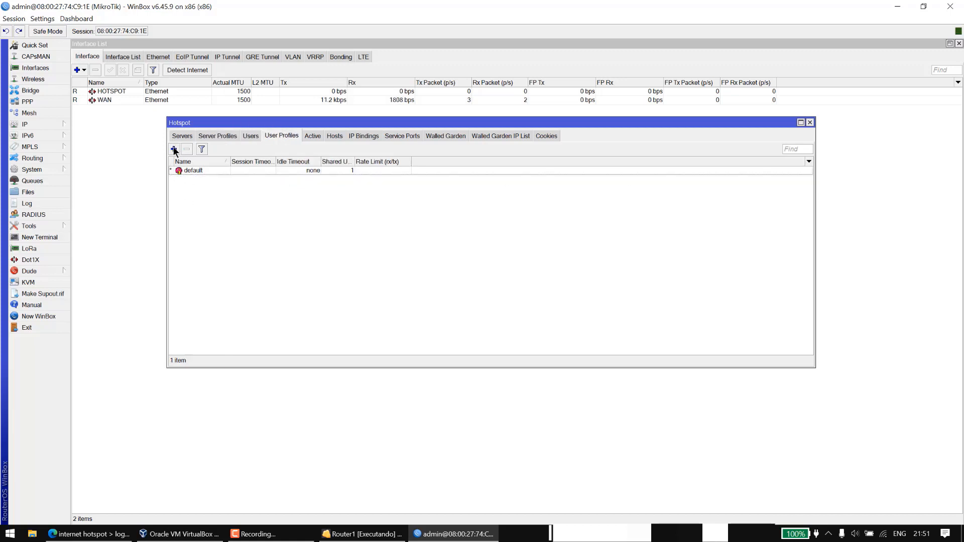
pyautogui.click(173, 148)
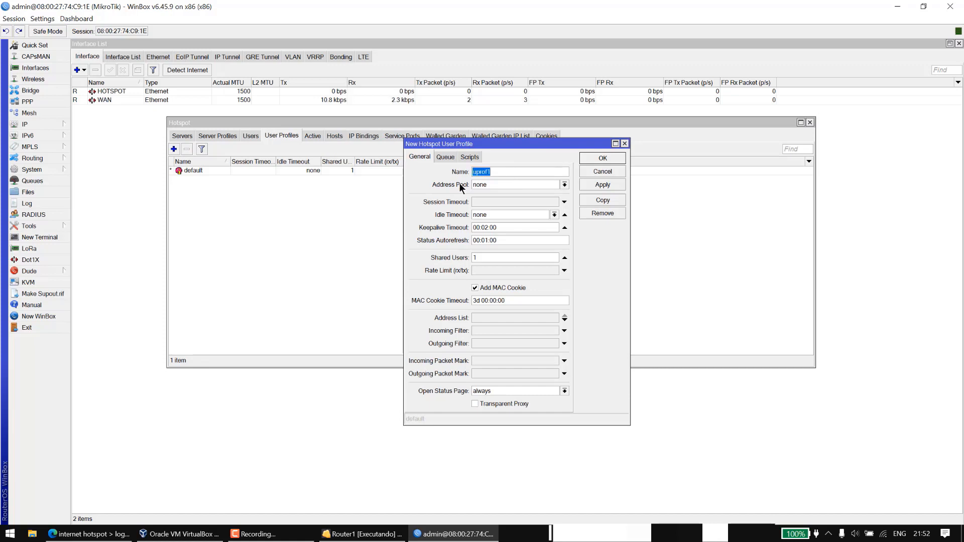
pyautogui.write('us')
pyautogui.press('BackSpace')
pyautogui.press('BackSpace')
pyautogui.write('1m')
pyautogui.click(500, 183)
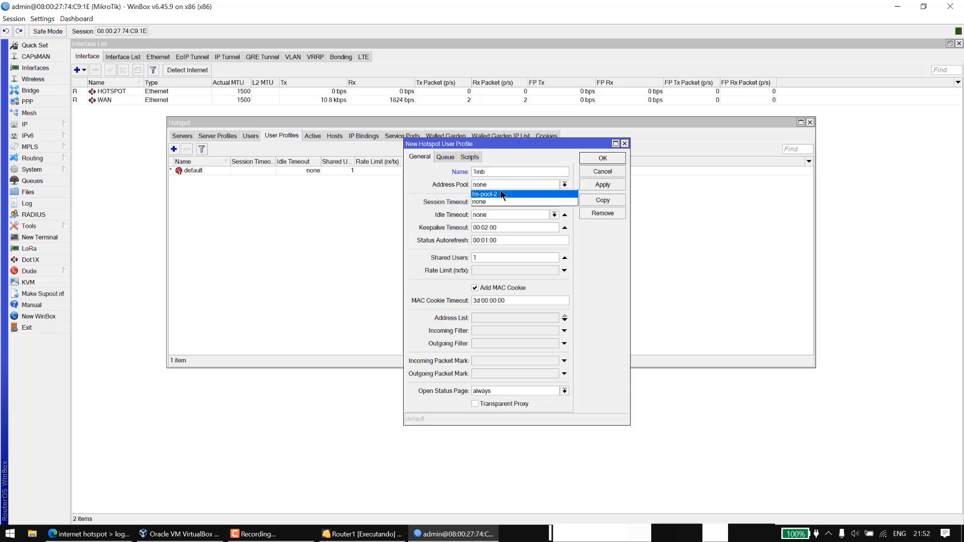
pyautogui.press('Up')
pyautogui.click(512, 195)
pyautogui.click(526, 203)
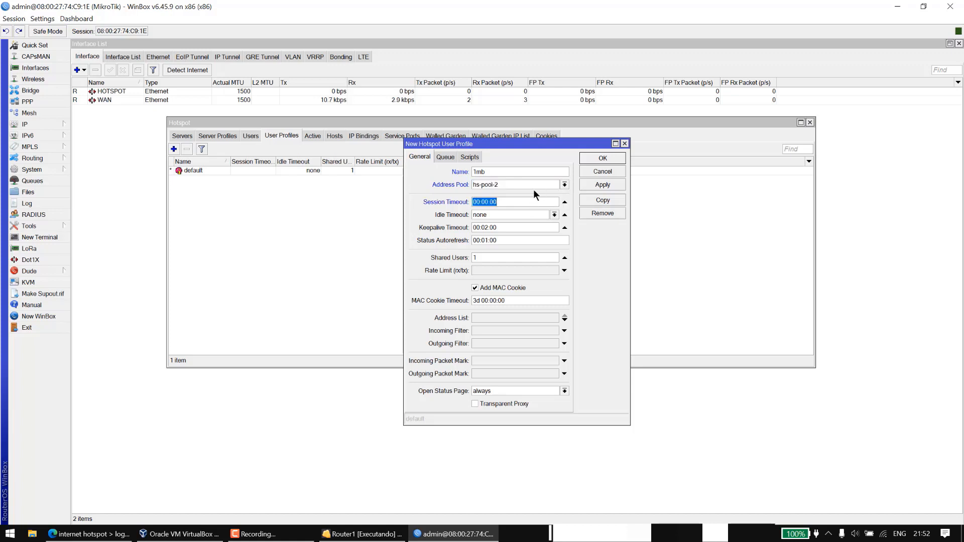
pyautogui.click(505, 200)
pyautogui.press('BackSpace')
pyautogui.write('3')
# Give the 1mb profile a 1024/1024 rate limit, discard the stray uprof1 copy, and save.
pyautogui.click(565, 273)
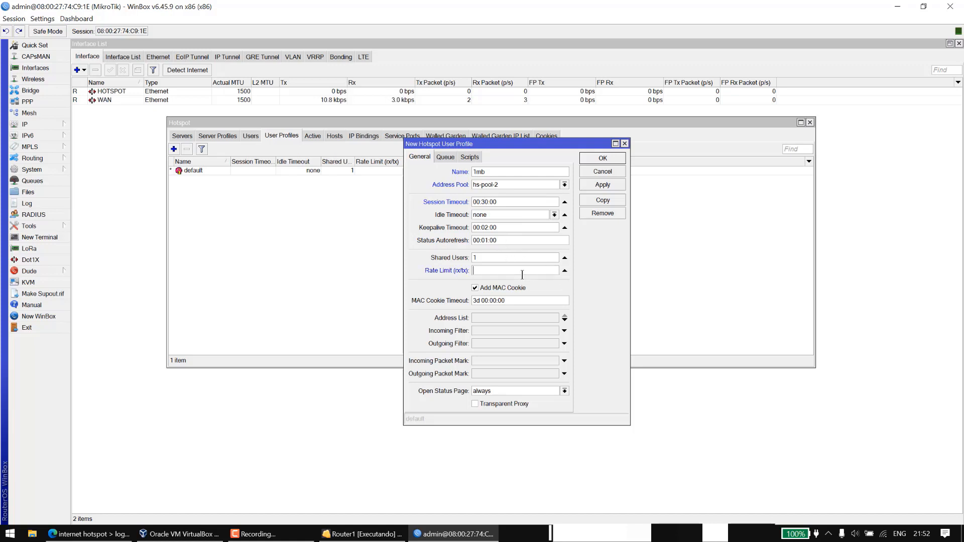
pyautogui.write('1024/102')
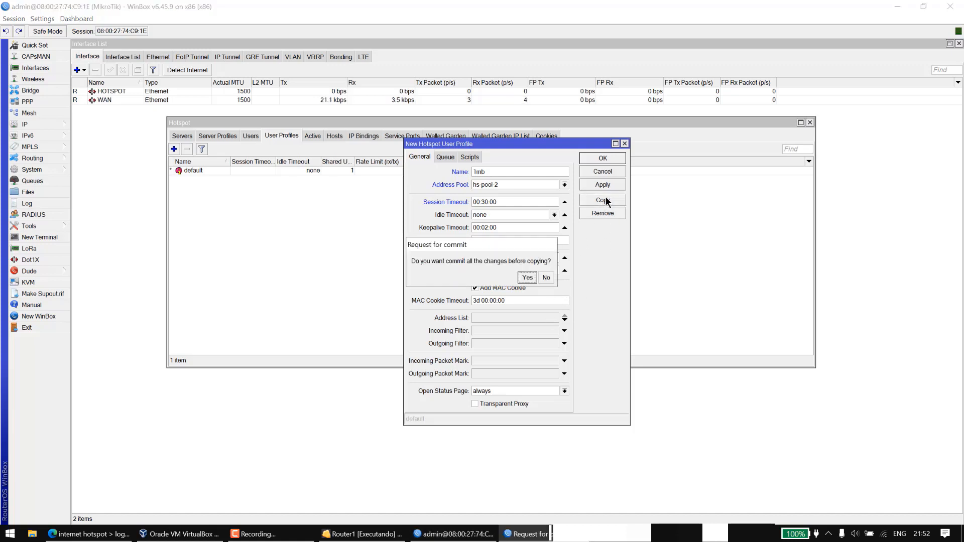
pyautogui.click(546, 278)
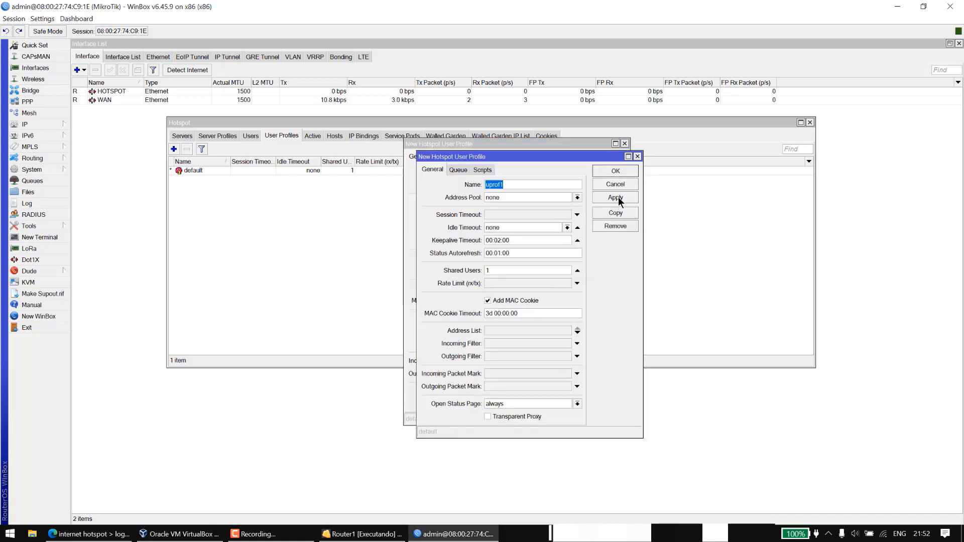
pyautogui.click(638, 157)
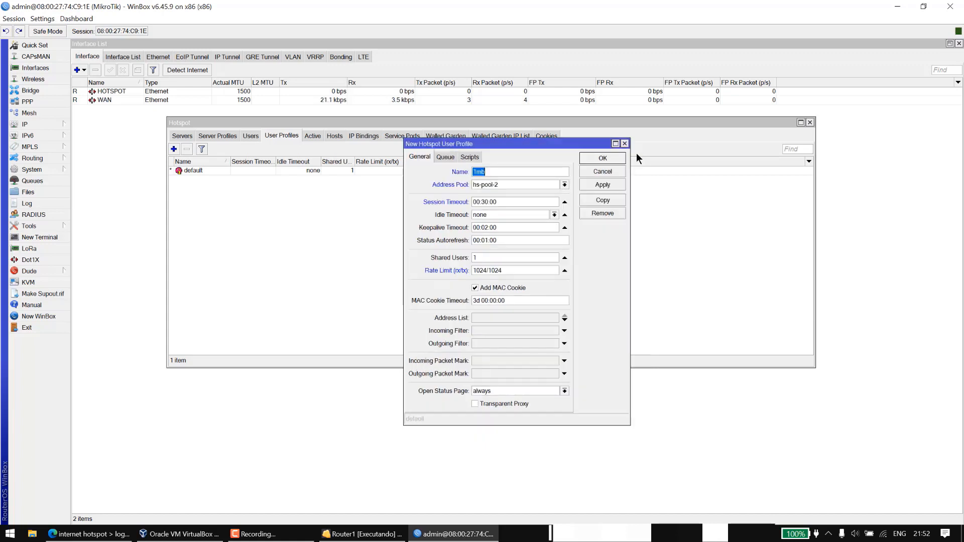
pyautogui.click(587, 185)
pyautogui.click(596, 157)
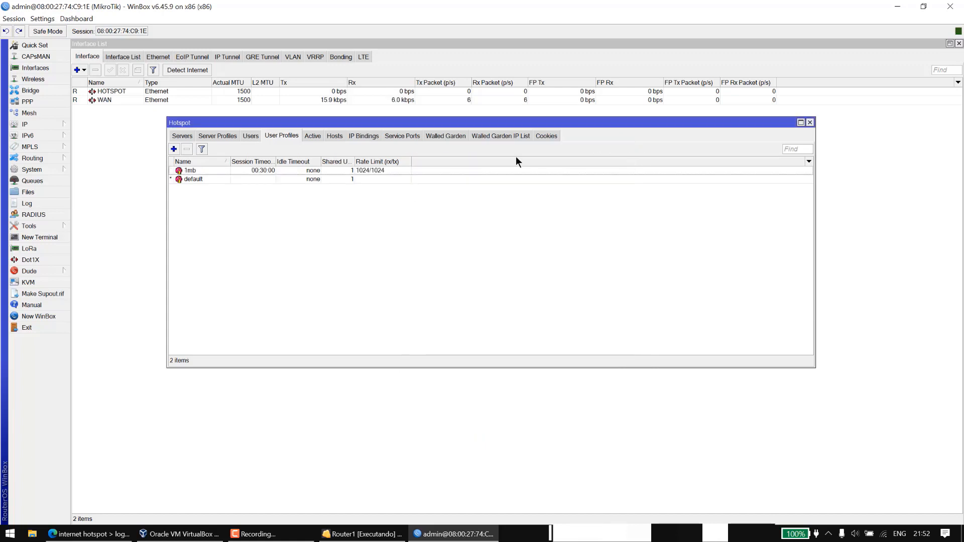
# Add a new hotspot user named test and enter its password.
pyautogui.click(275, 171)
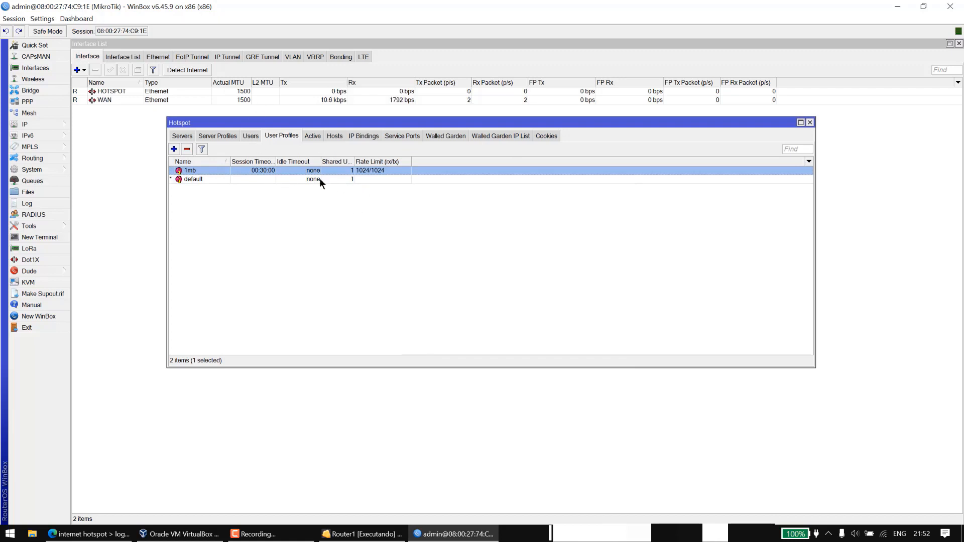
pyautogui.click(251, 136)
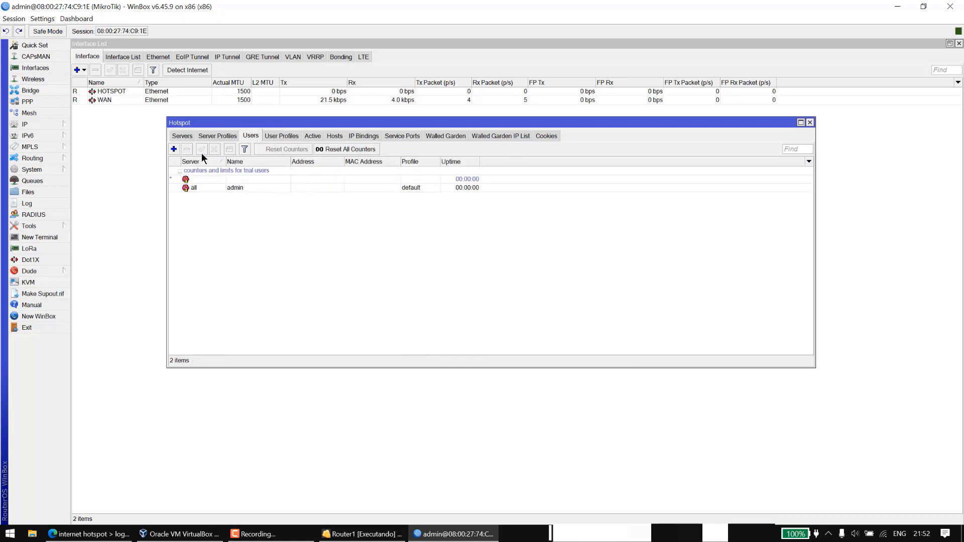
pyautogui.click(174, 150)
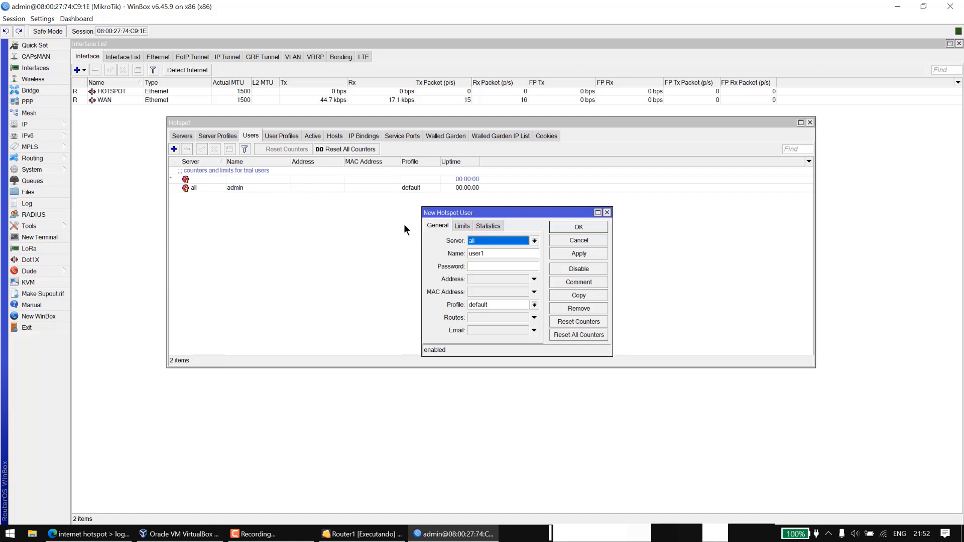
pyautogui.doubleClick(469, 256)
pyautogui.write('test')
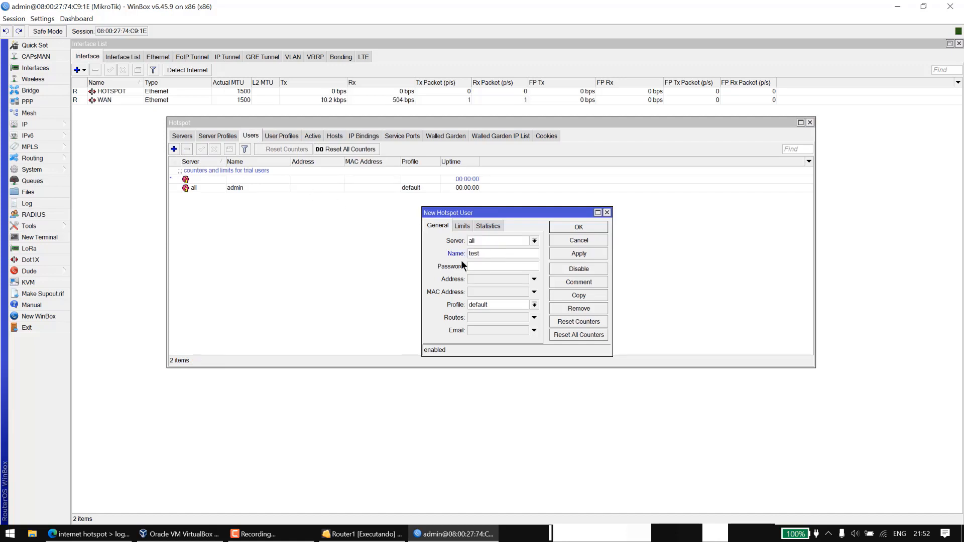
pyautogui.click(478, 267)
pyautogui.write('test')
# Assign the 1mb profile to user test and save it.
pyautogui.click(463, 227)
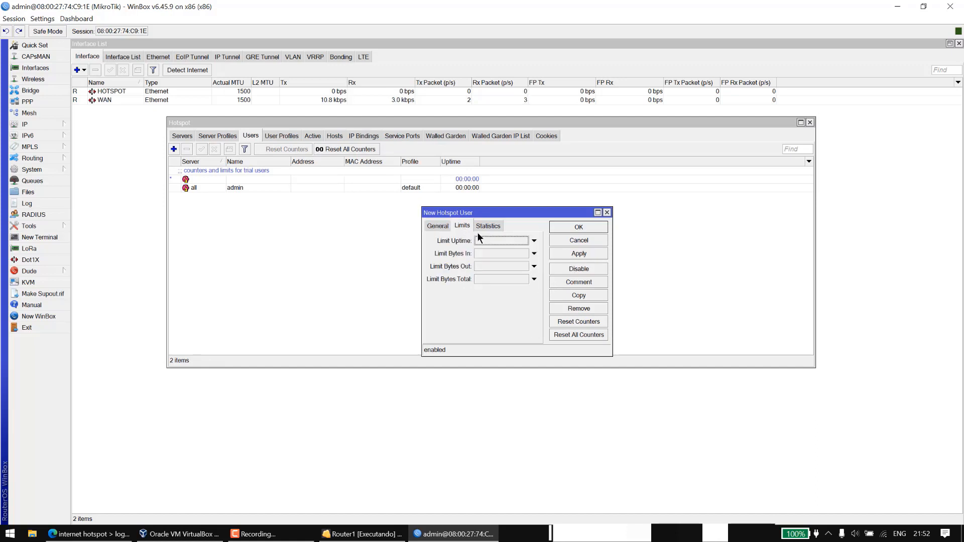
pyautogui.click(435, 226)
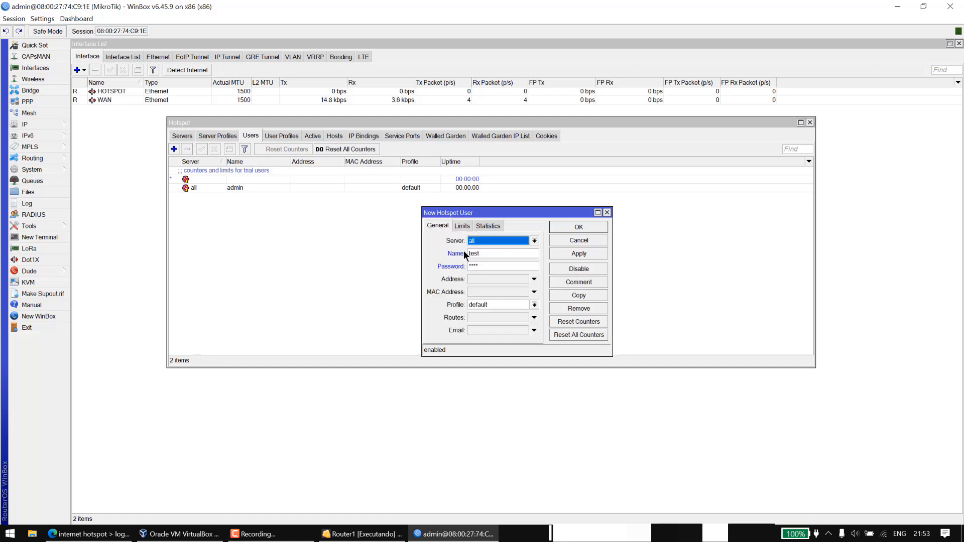
pyautogui.click(514, 303)
pyautogui.click(511, 314)
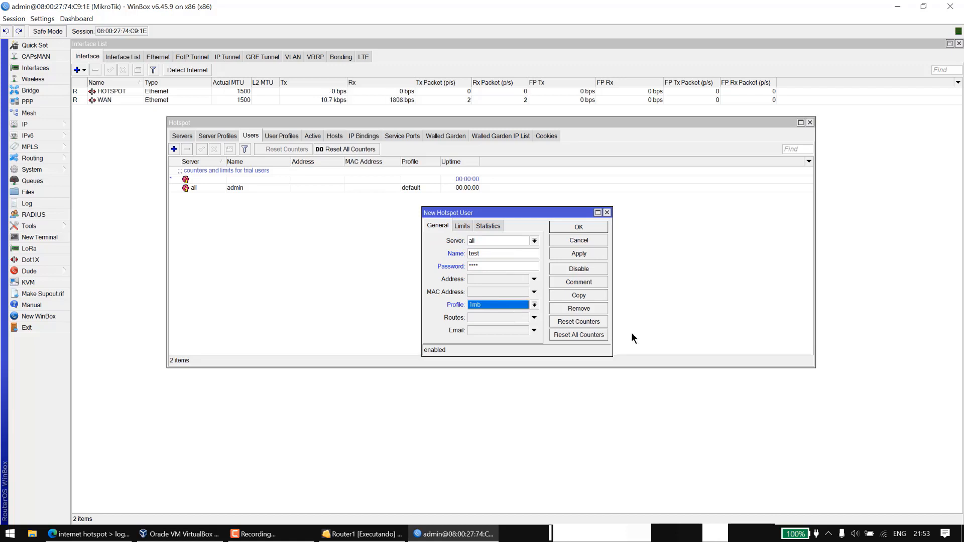
pyautogui.click(598, 253)
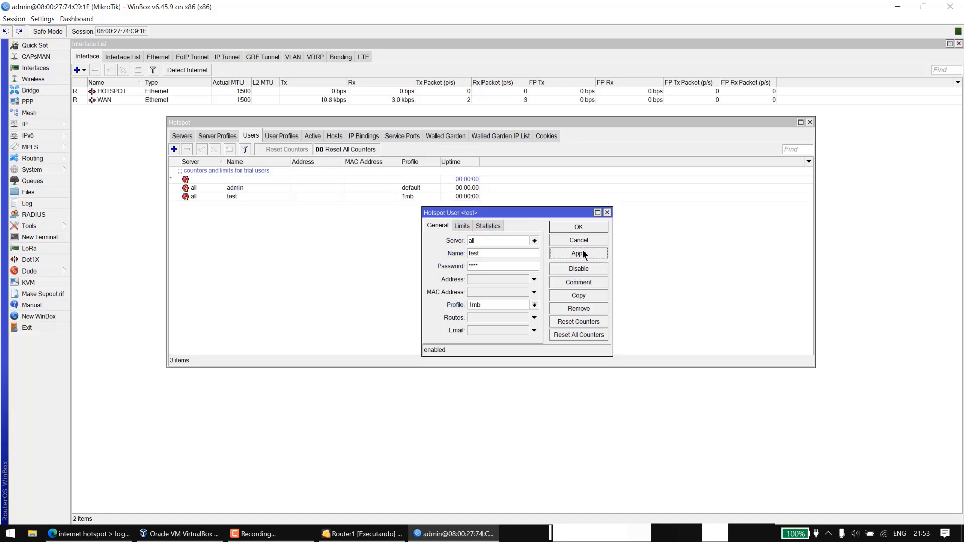
pyautogui.click(582, 227)
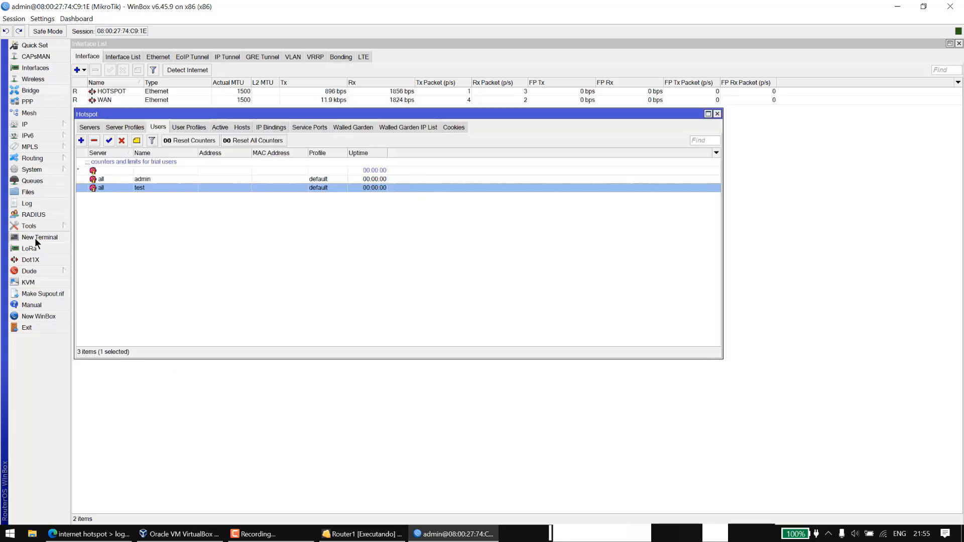
# Run ping google.com from a new router terminal.
pyautogui.click(35, 237)
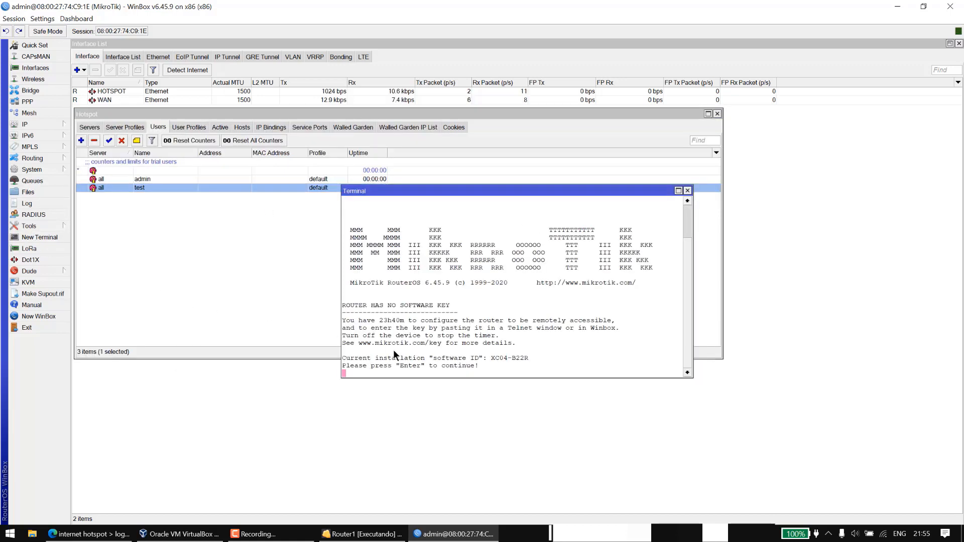
pyautogui.press('Return')
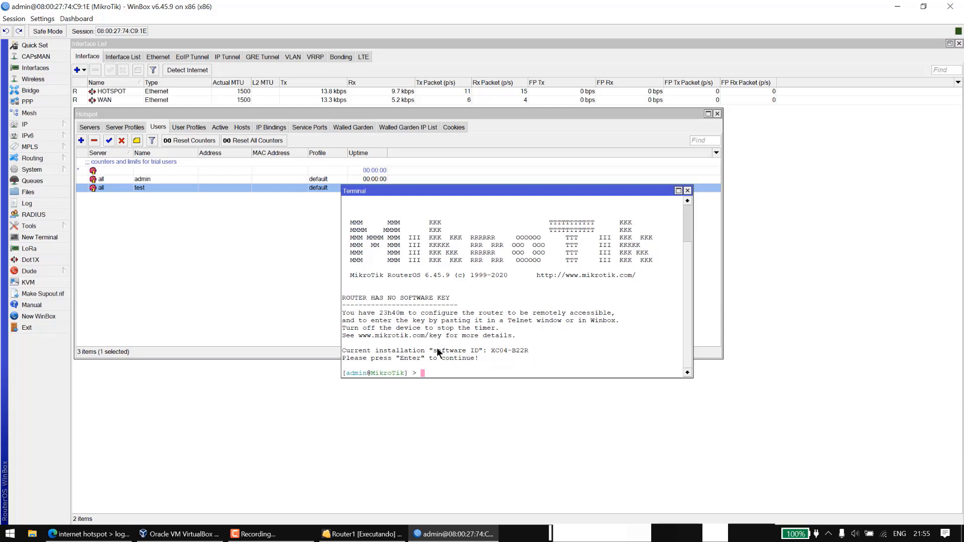
pyautogui.write('ping www')
pyautogui.press('BackSpace')
pyautogui.press('BackSpace')
pyautogui.press('BackSpace')
pyautogui.write('google.com')
pyautogui.press('Return')
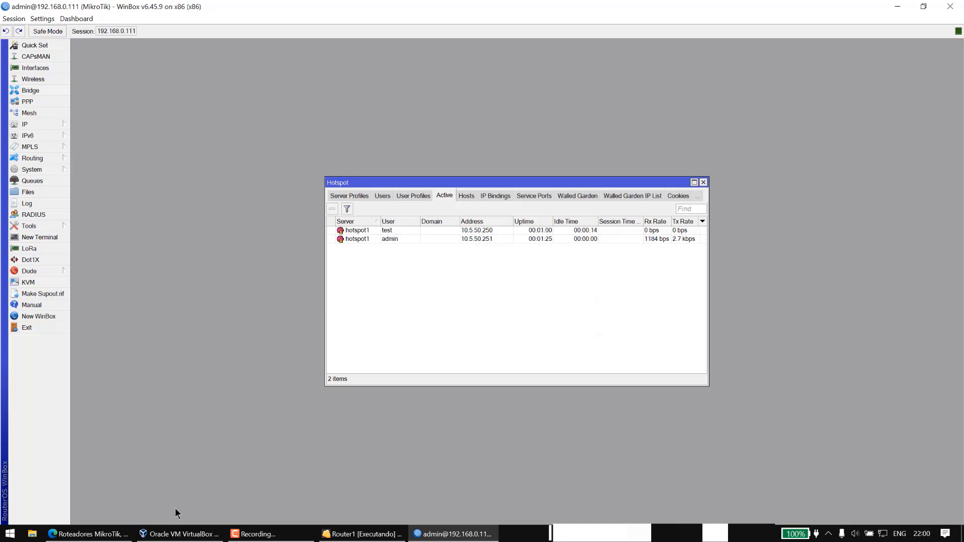
# Remove the admin's active hotspot session, leaving only test connected.
pyautogui.click(413, 241)
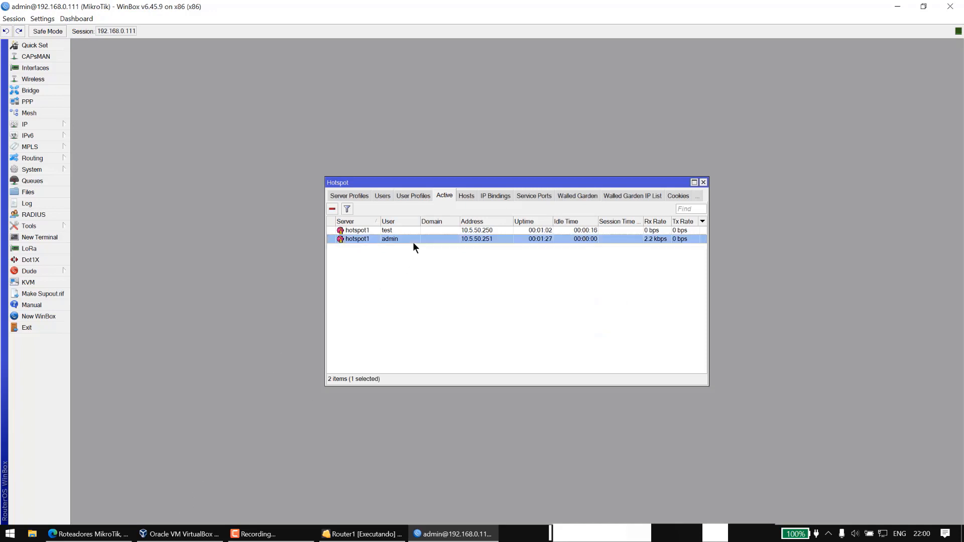
pyautogui.click(333, 210)
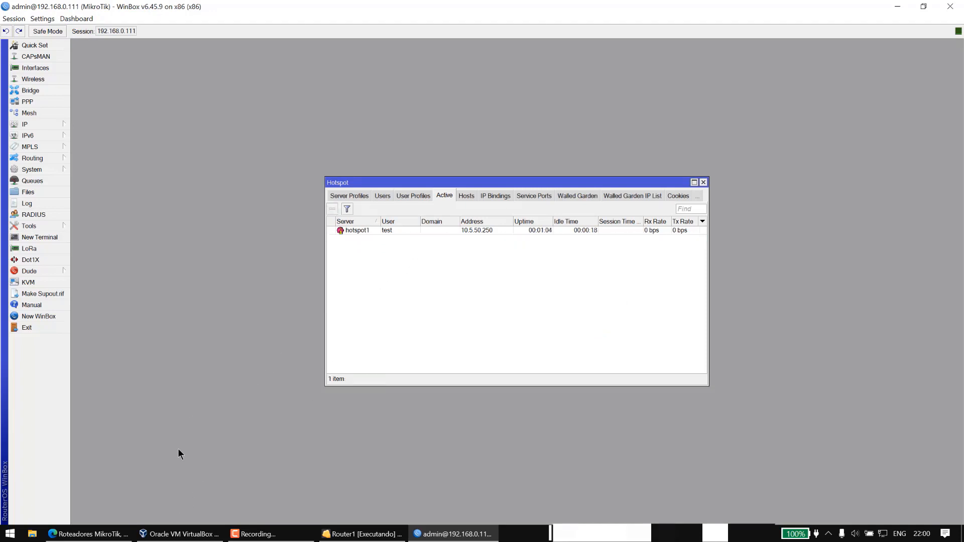
pyautogui.click(126, 530)
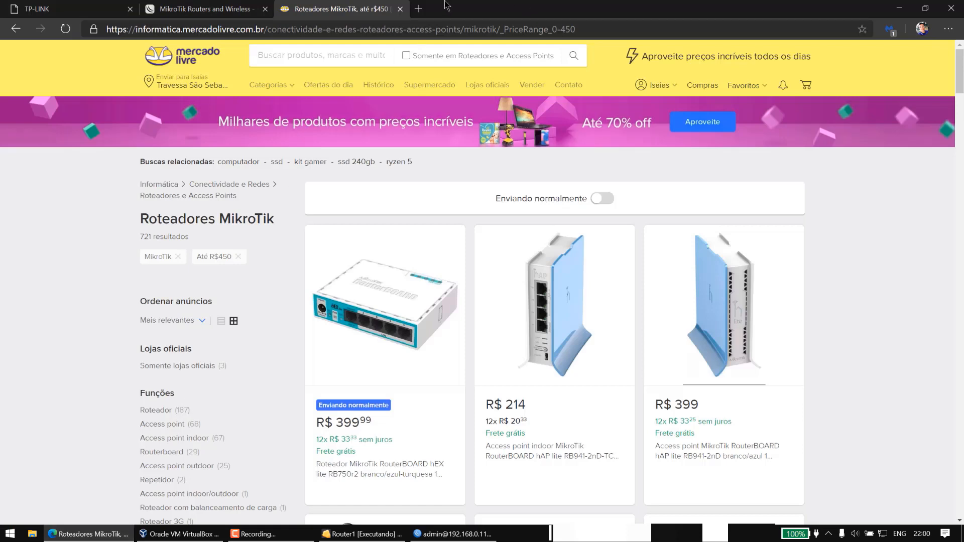
# Load the hotspot login page at 10.5.50.1 in a new tab and enter login name admin.
pyautogui.click(420, 9)
pyautogui.write('10.1.')
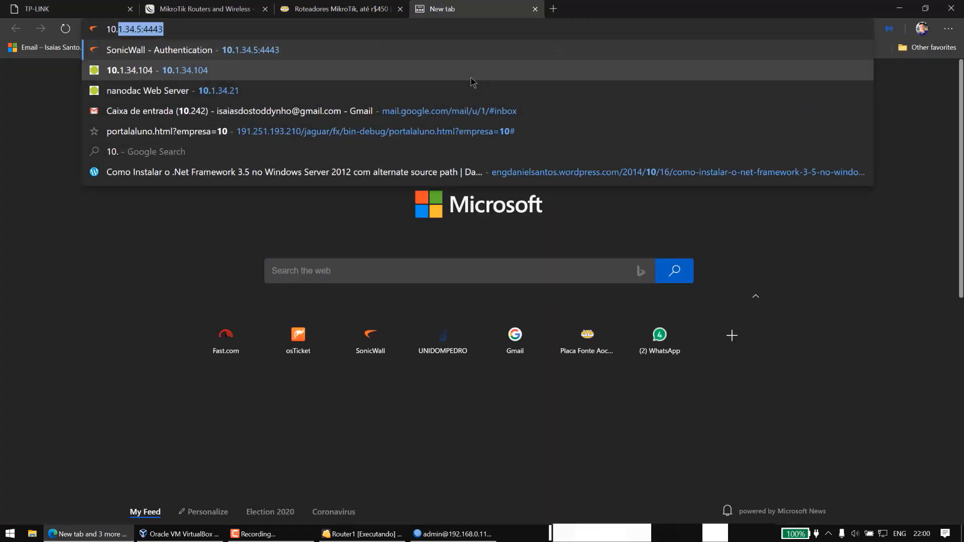
pyautogui.press('BackSpace')
pyautogui.press('BackSpace')
pyautogui.press('BackSpace')
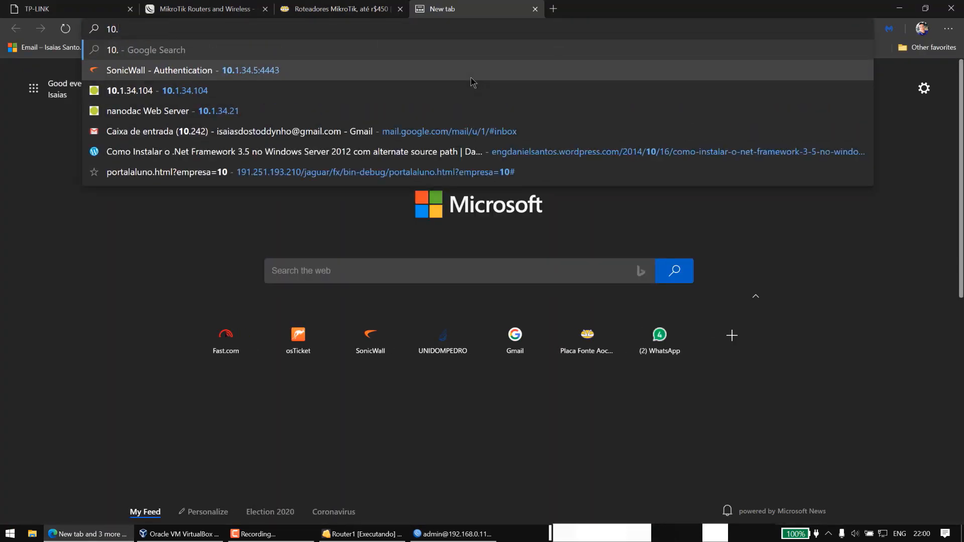
pyautogui.write('5.50.1')
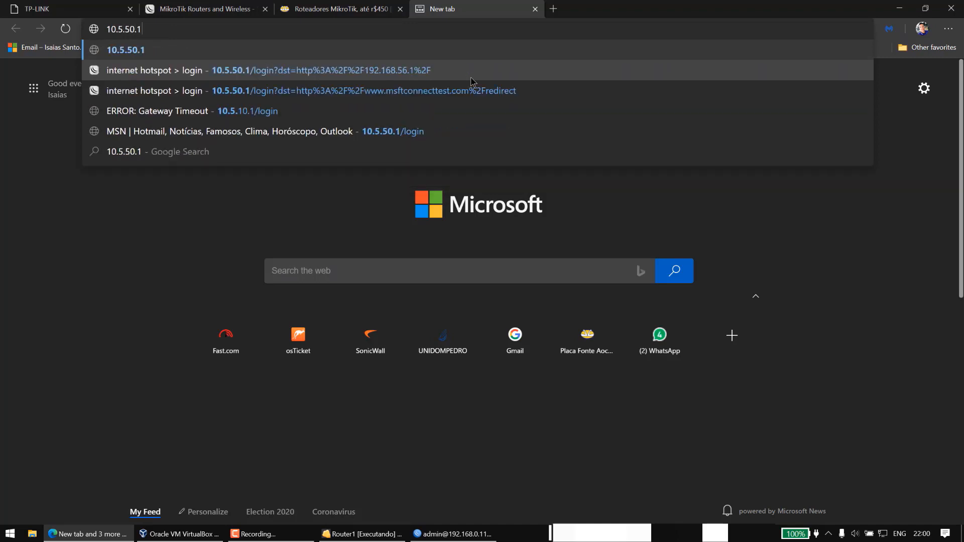
pyautogui.press('Return')
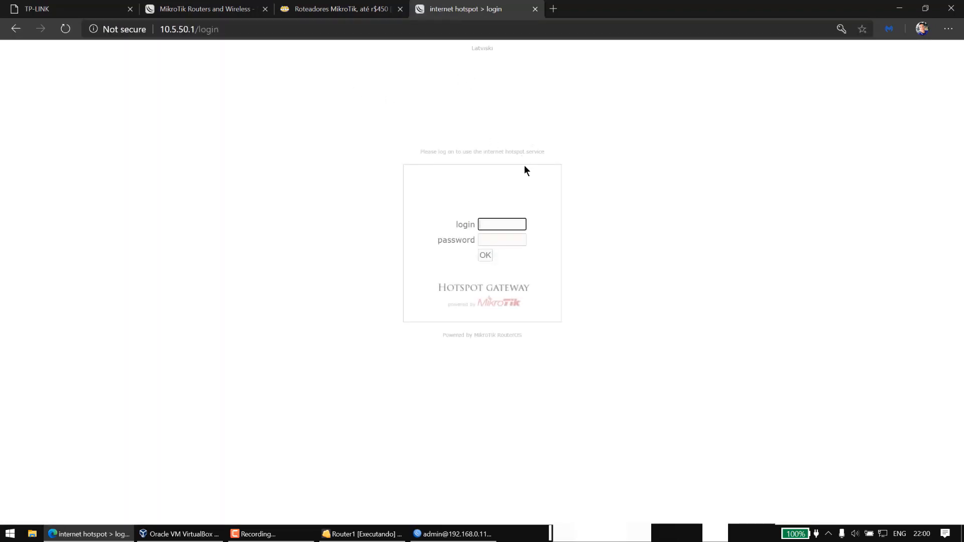
pyautogui.write('admin')
# Search for goo in another tab, confirm it fails to load, then return to the login tab.
pyautogui.click(552, 9)
pyautogui.write('goo')
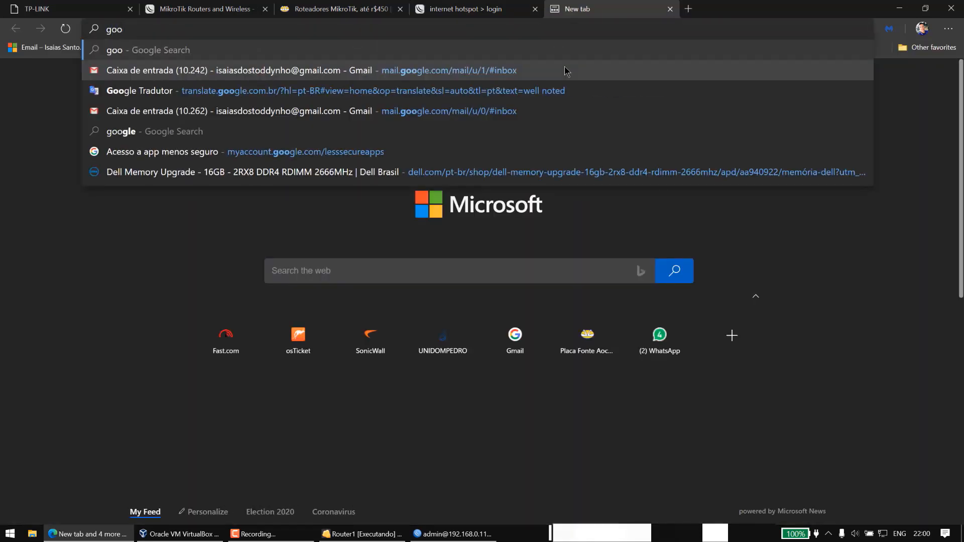
pyautogui.press('Down')
pyautogui.press('Up')
pyautogui.press('Return')
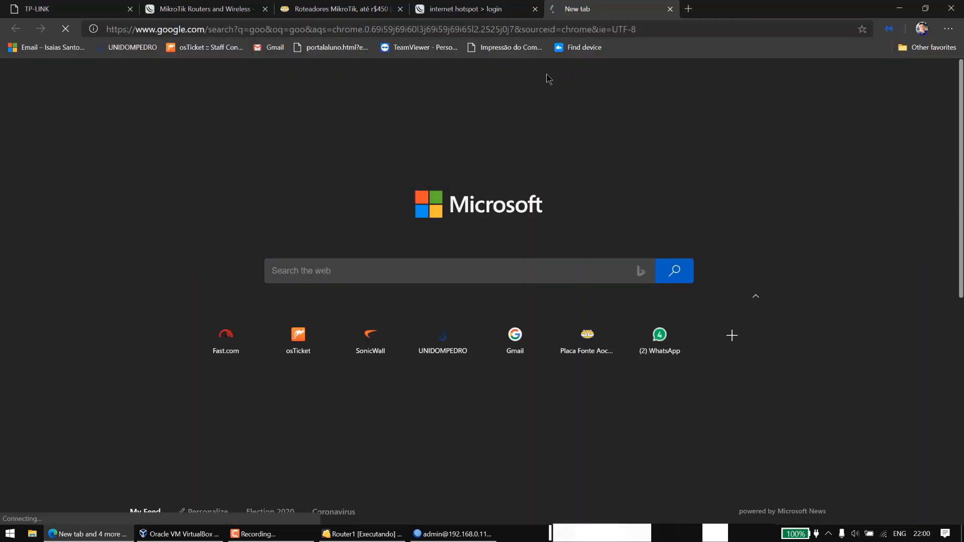
pyautogui.click(542, 30)
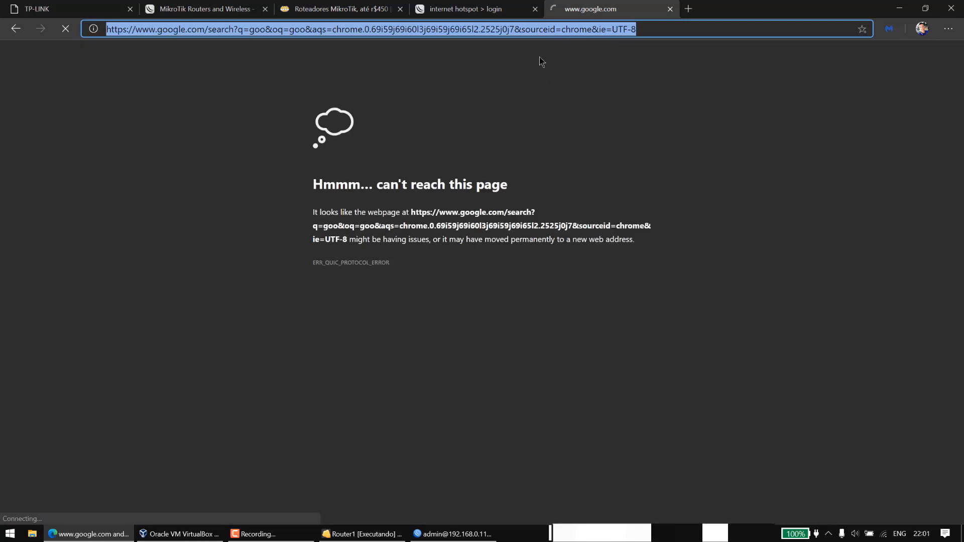
pyautogui.click(472, 10)
# Submit the hotspot login form as admin.
pyautogui.click(488, 243)
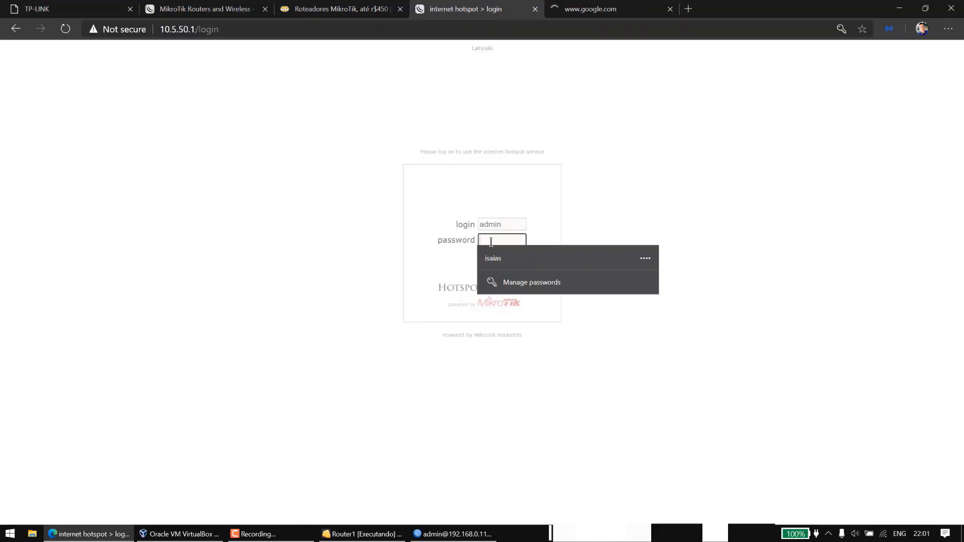
pyautogui.click(441, 267)
pyautogui.click(485, 255)
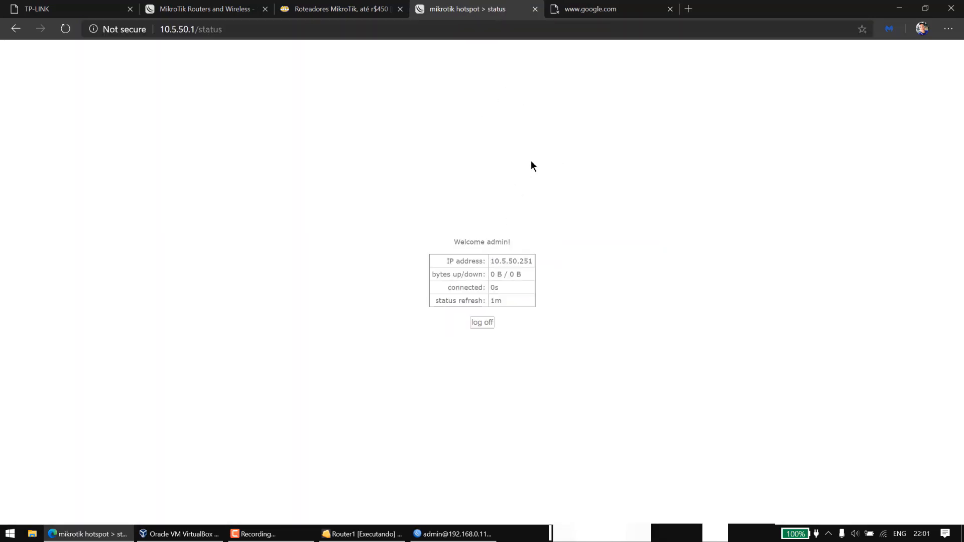
# Open fast.com in the Google tab to run a speed test.
pyautogui.click(620, 7)
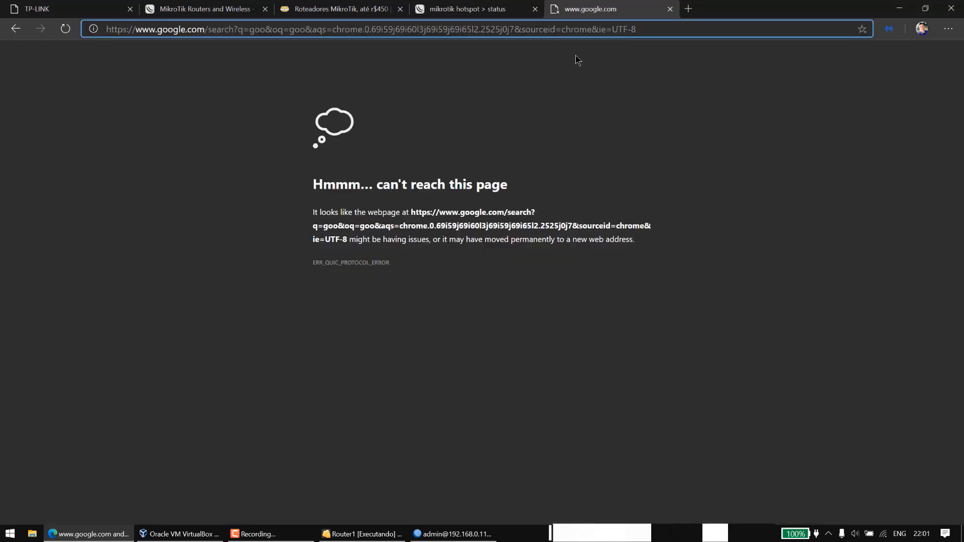
pyautogui.press('Return')
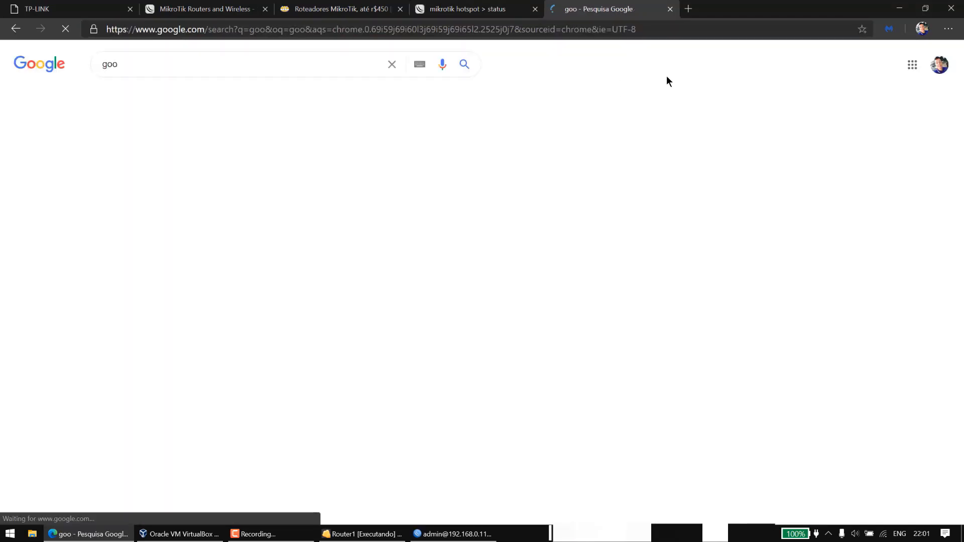
pyautogui.click(597, 25)
pyautogui.write('fast.')
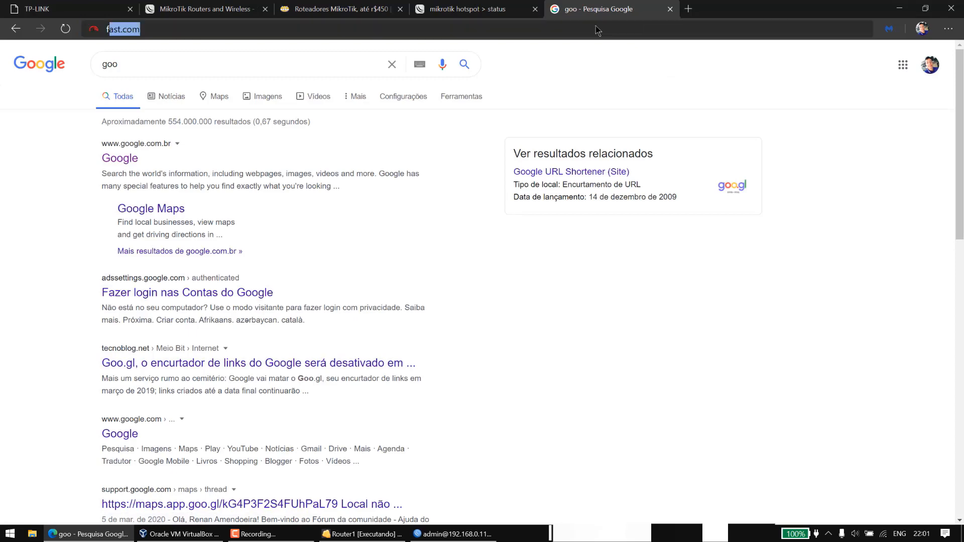
pyautogui.write('com')
pyautogui.press('Return')
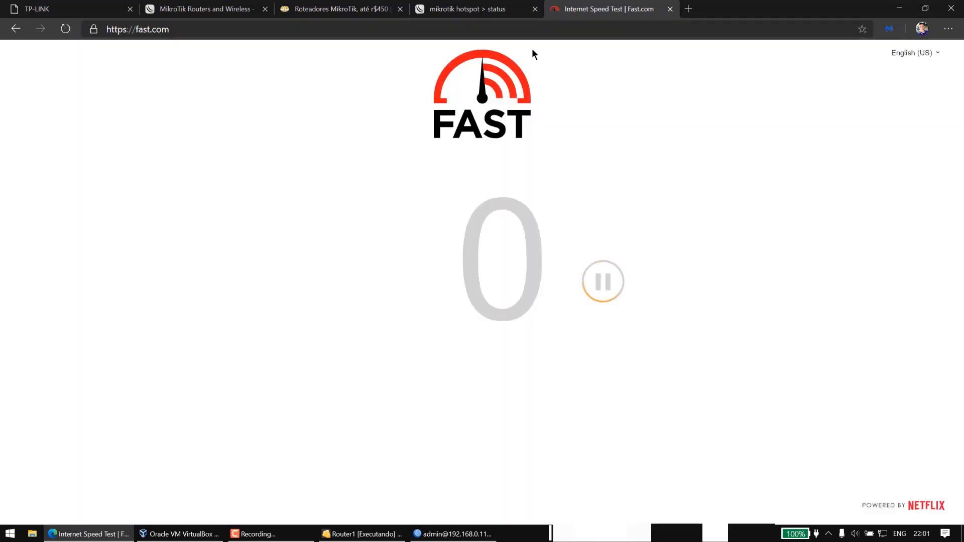
# Reload the hotspot status page to update its traffic counters.
pyautogui.click(492, 5)
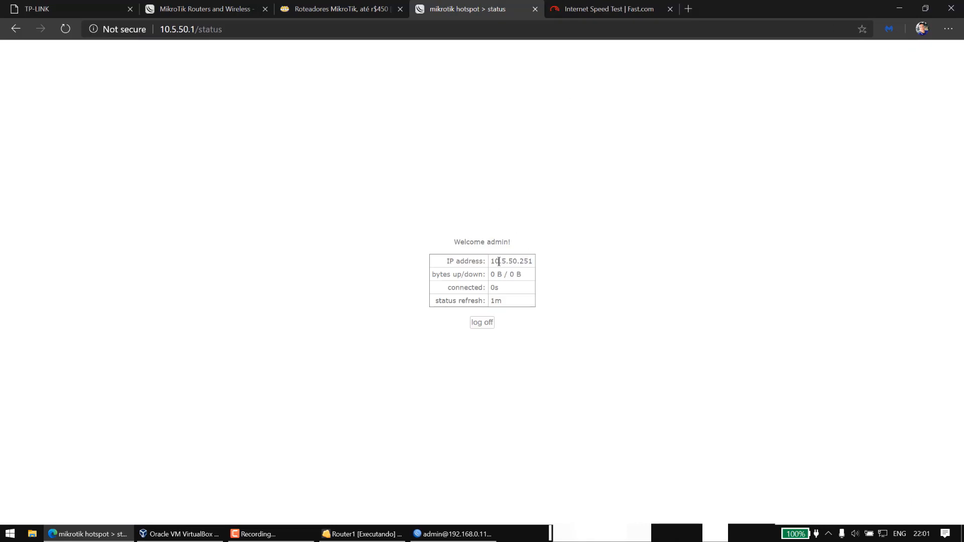
pyautogui.moveTo(499, 261); pyautogui.dragTo(547, 260)
pyautogui.click(537, 273)
pyautogui.click(591, 28)
pyautogui.press('Return')
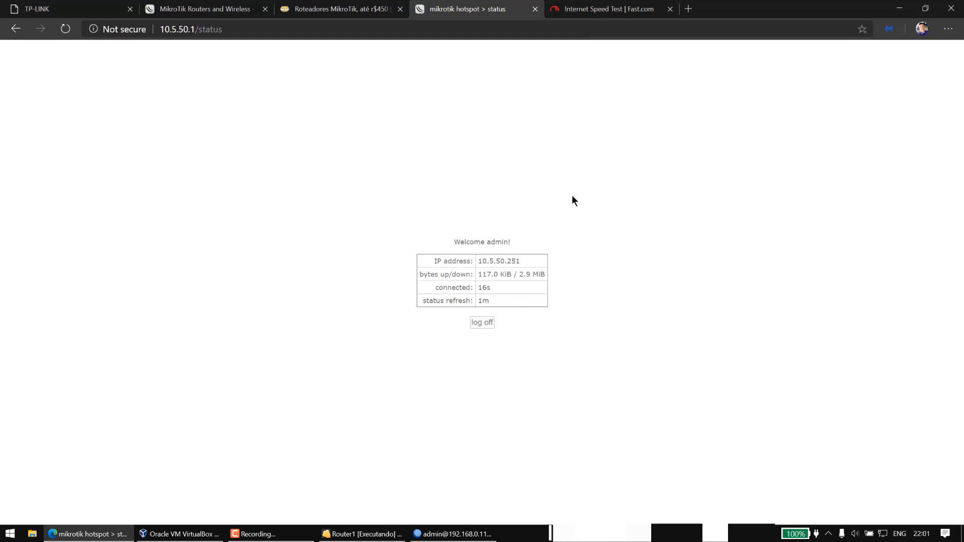
# Check the 2.6 Mbps speed result, close the fast.com tab, and log off the hotspot.
pyautogui.click(614, 8)
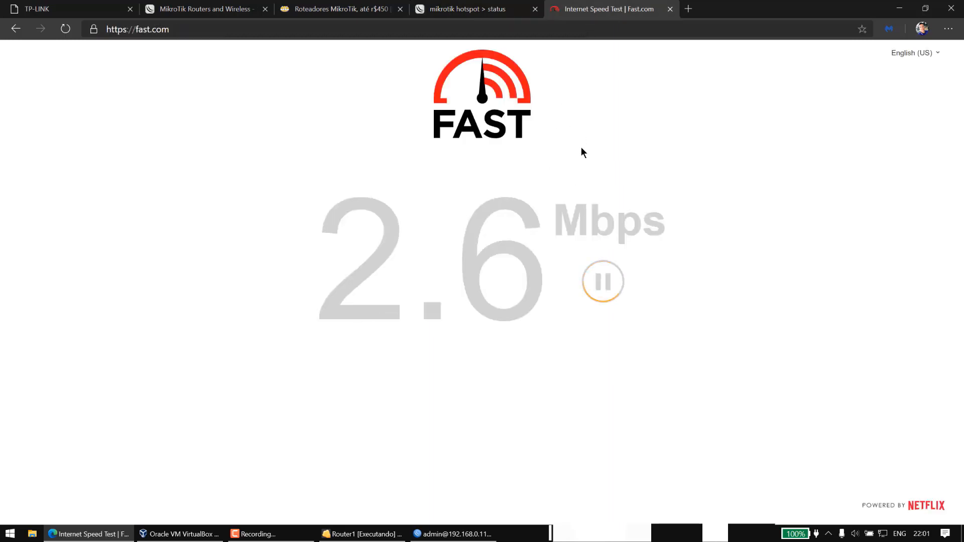
pyautogui.click(670, 9)
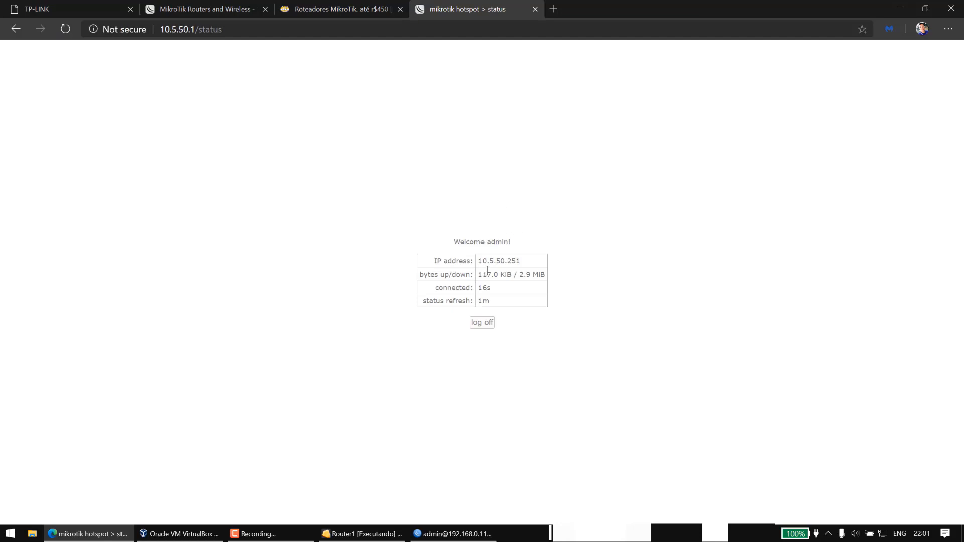
pyautogui.click(482, 322)
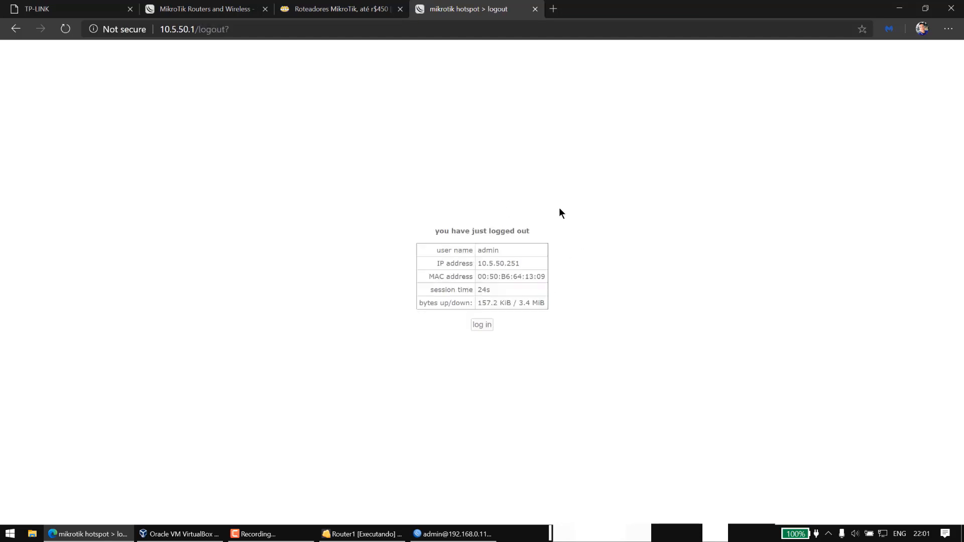
# Start a Google search for goo in a new tab, then go back to the hotspot login page.
pyautogui.click(555, 9)
pyautogui.write('goo')
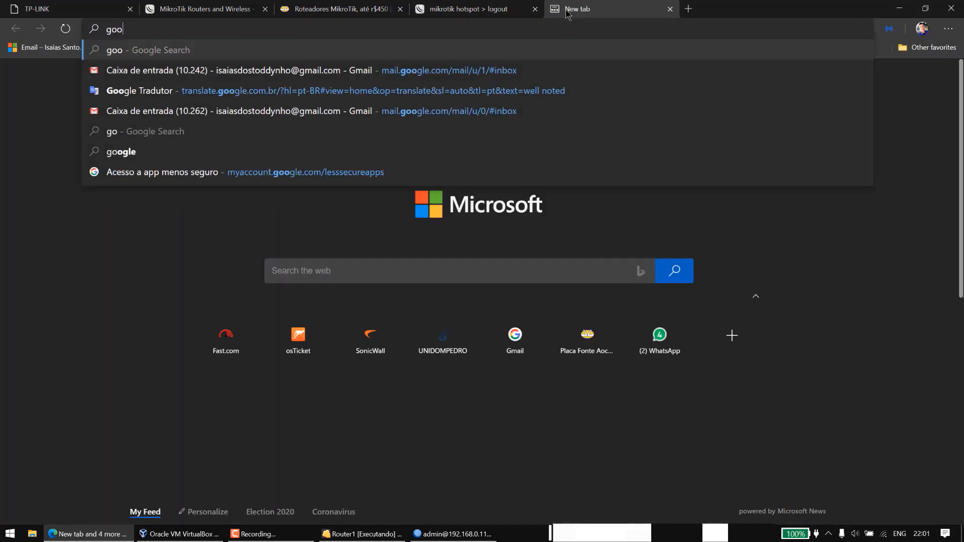
pyautogui.press('Return')
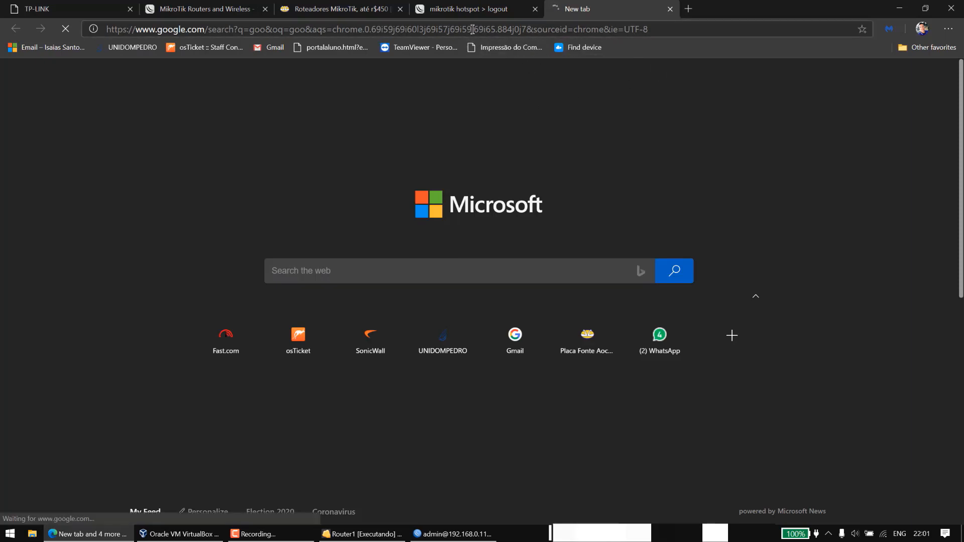
pyautogui.click(477, 2)
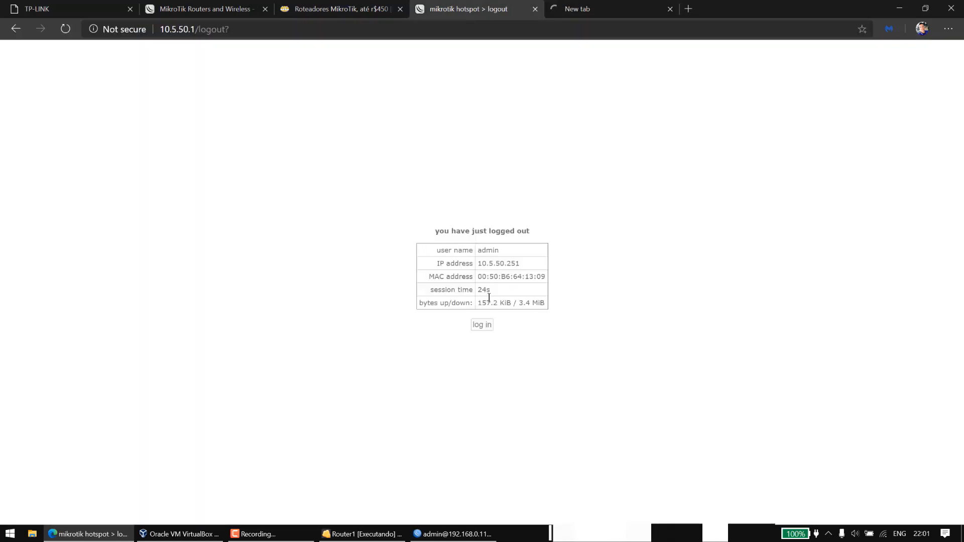
pyautogui.click(482, 324)
# Log in to the hotspot as admin, correcting the mistyped name.
pyautogui.write('amdin')
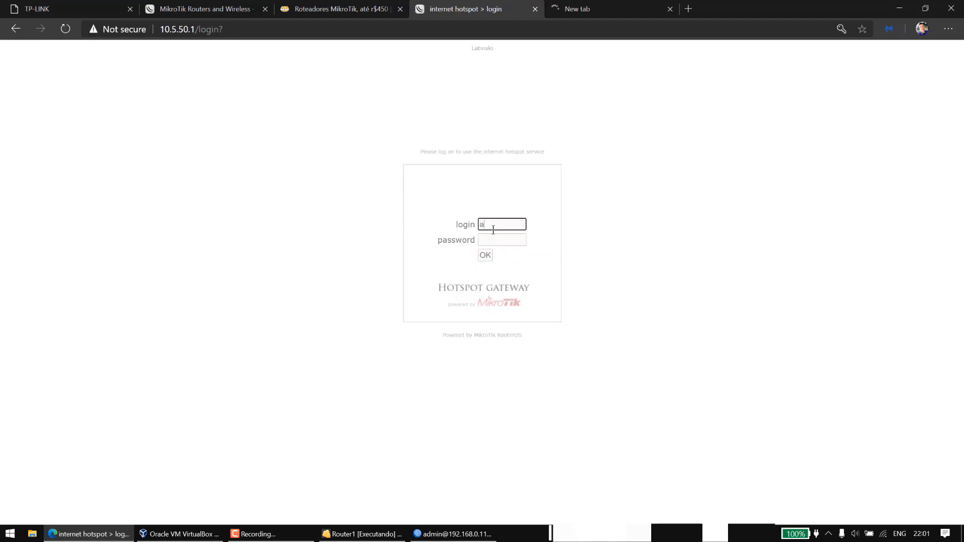
pyautogui.press('BackSpace')
pyautogui.press('BackSpace')
pyautogui.press('BackSpace')
pyautogui.press('BackSpace')
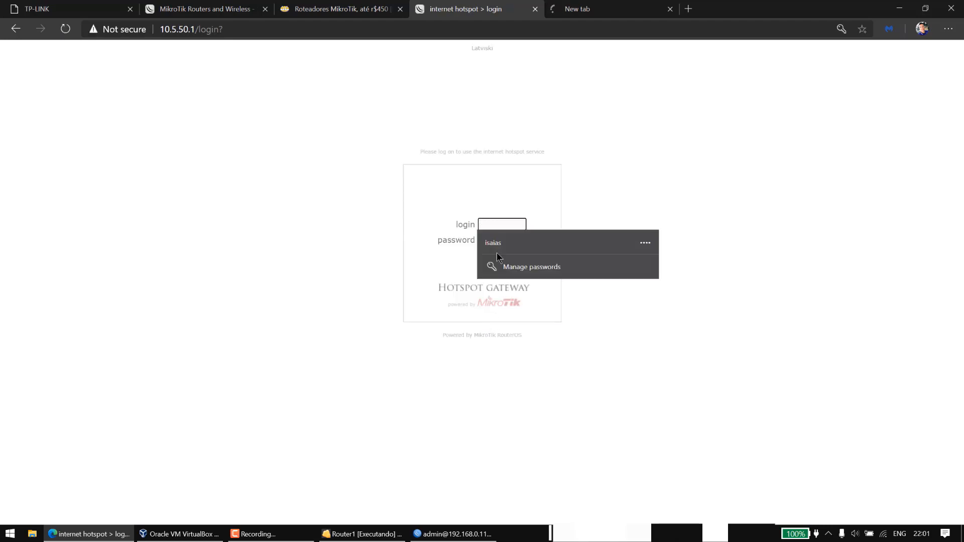
pyautogui.write('admin')
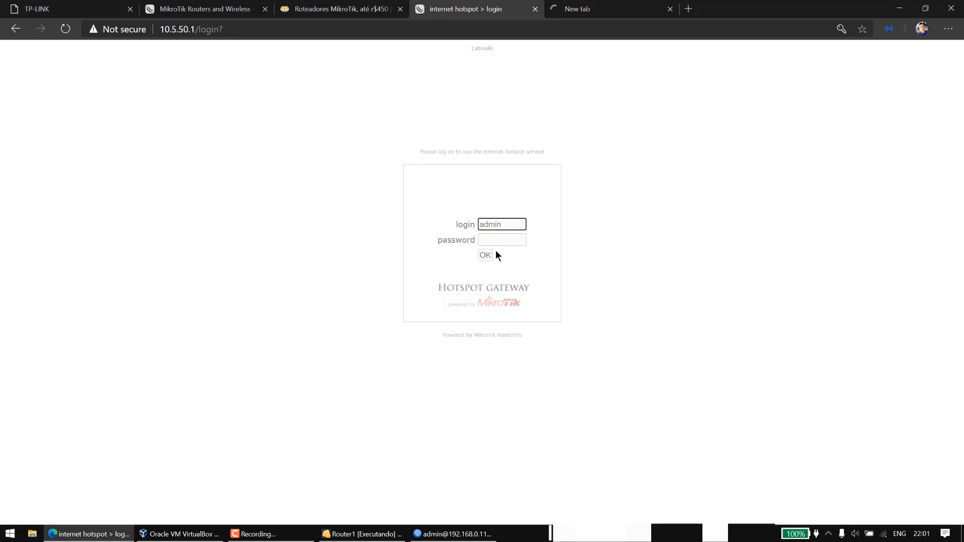
pyautogui.click(489, 255)
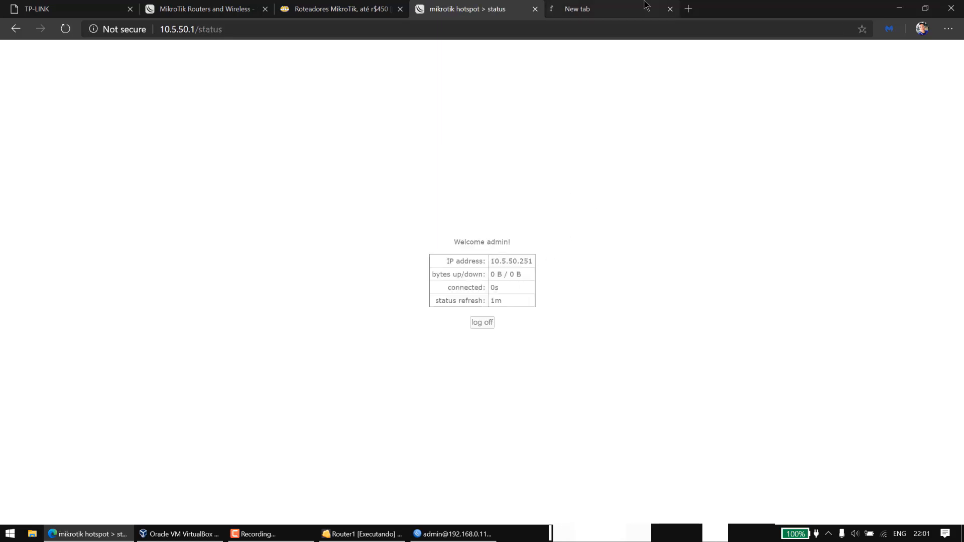
# Replace the stalled tab with a fresh Google search for goo and open google.com.br.
pyautogui.click(613, 9)
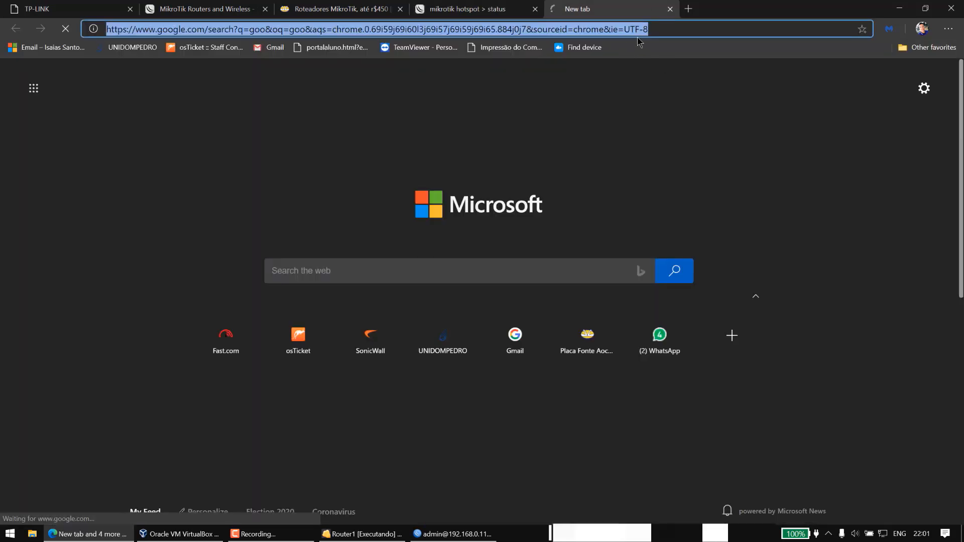
pyautogui.click(692, 10)
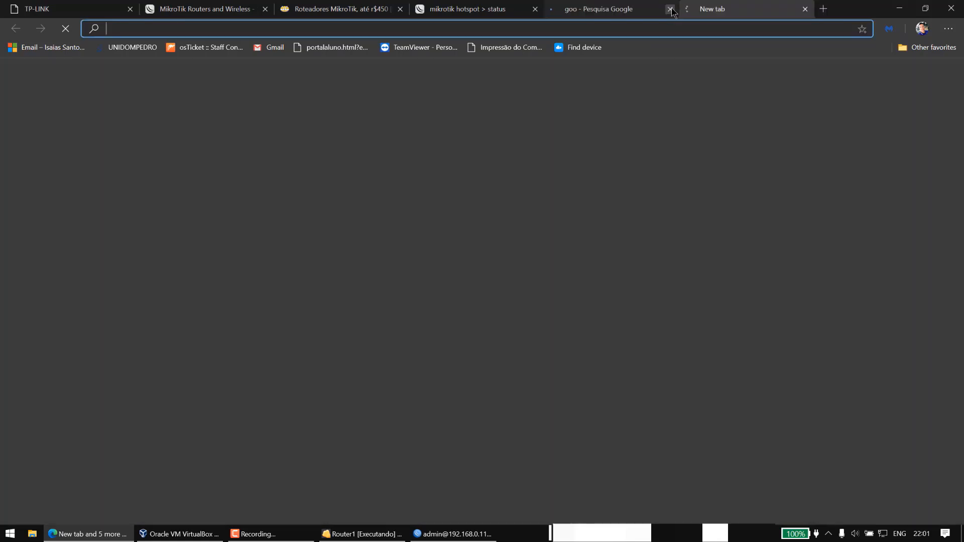
pyautogui.click(671, 11)
pyautogui.write('goo')
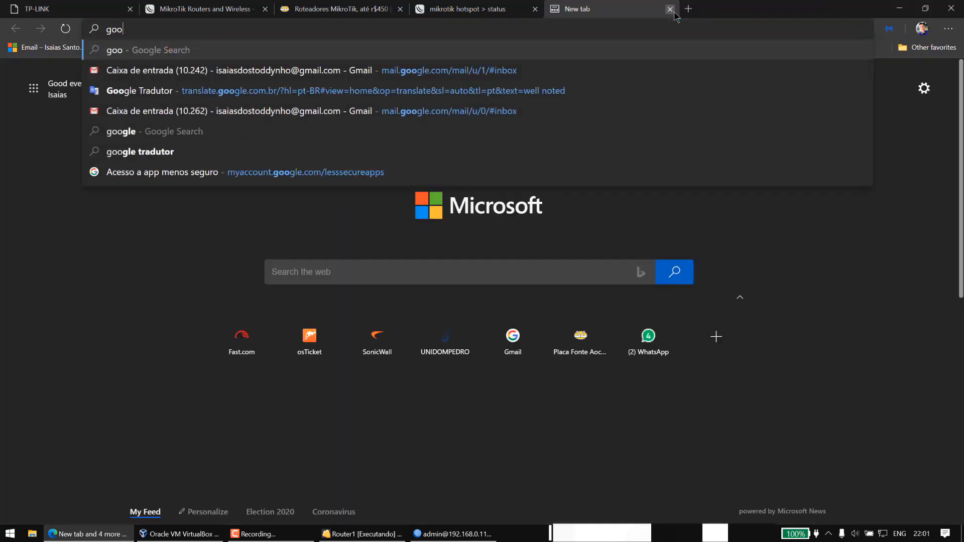
pyautogui.press('Return')
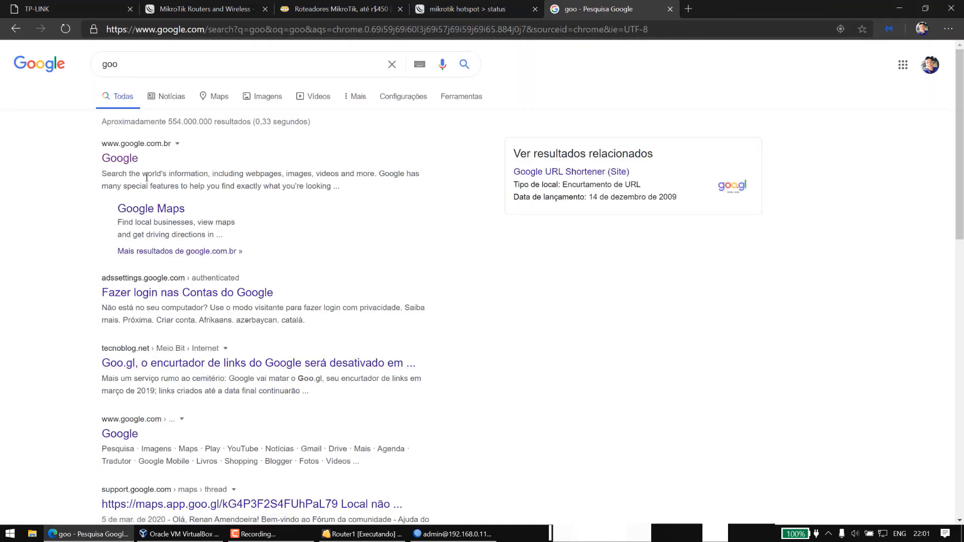
pyautogui.click(119, 159)
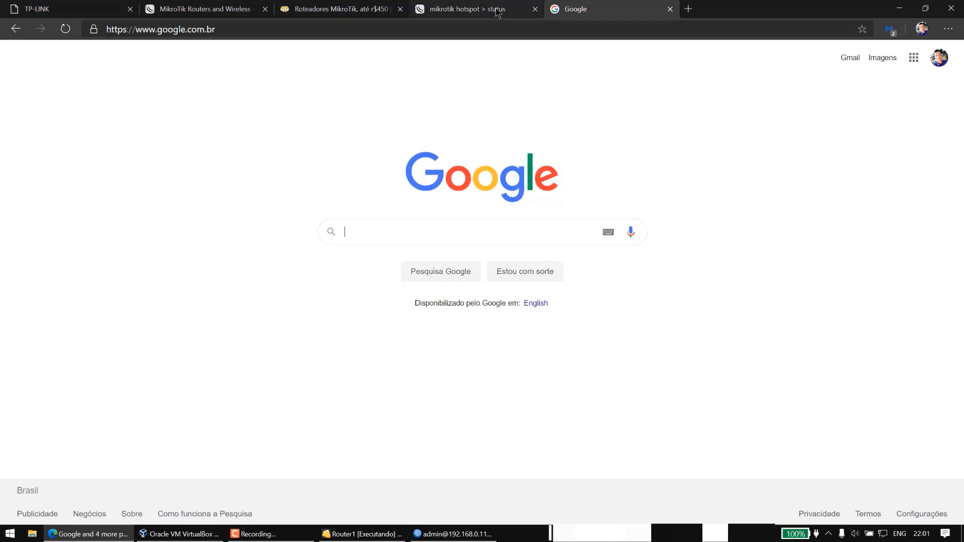
# Bring WinBox forward to view Hotspot Active sessions for test (10.5.50.250) and admin (10.5.50.251).
pyautogui.click(454, 534)
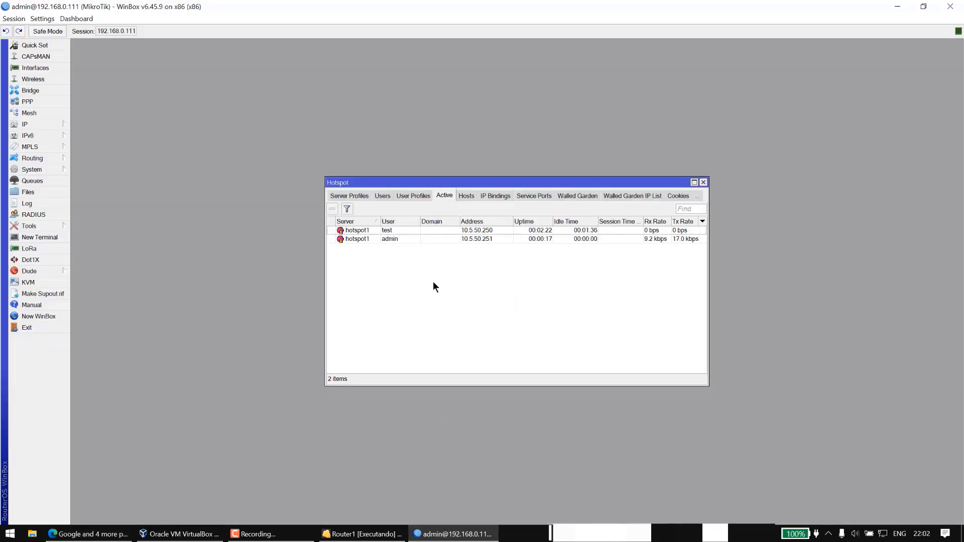